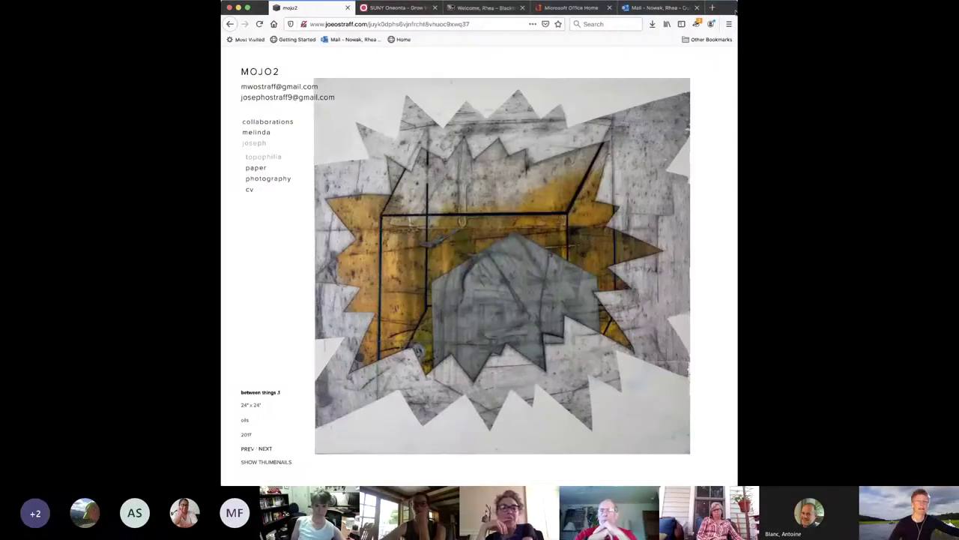
Try to open the Faculty Activity Reporting (Digital Measures) organization from the already open Blackboard page, and close that page
click(491, 7)
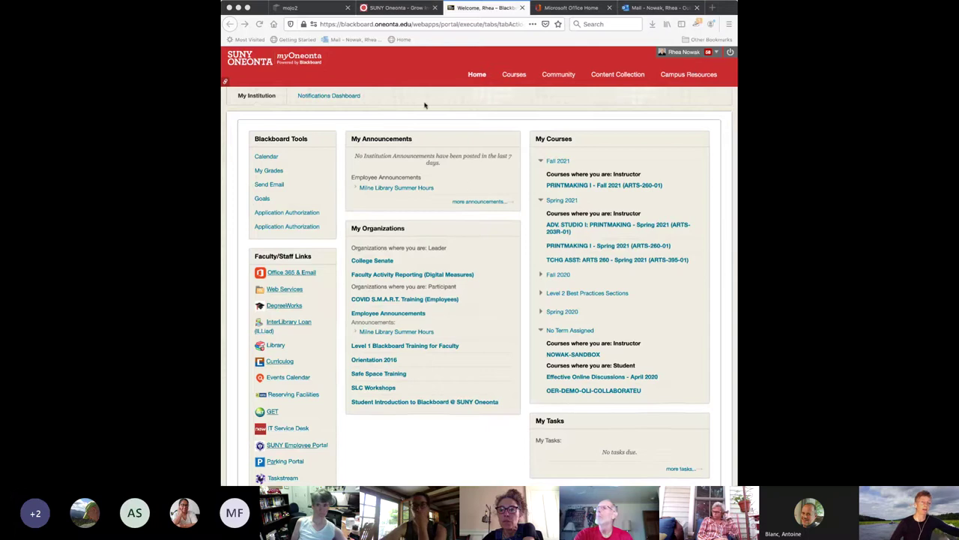
click(399, 278)
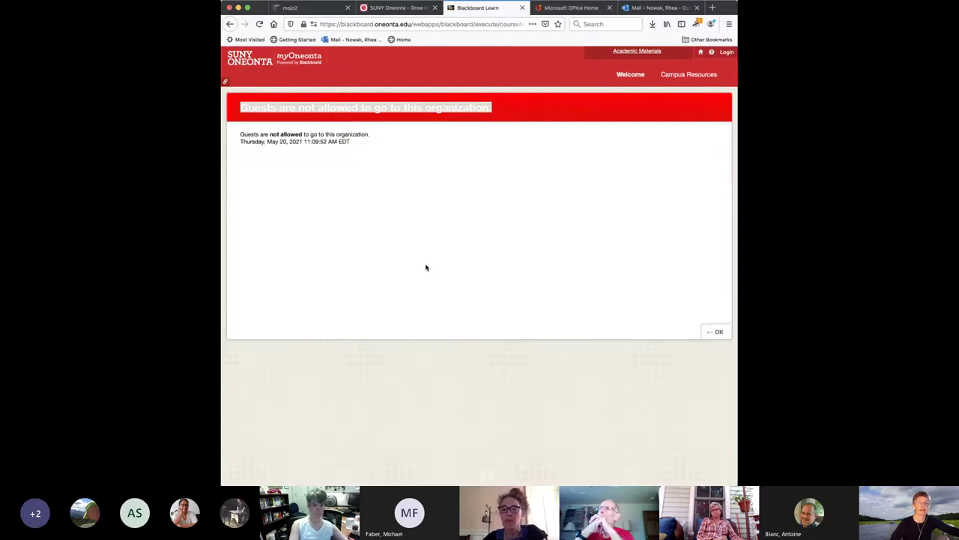
click(522, 7)
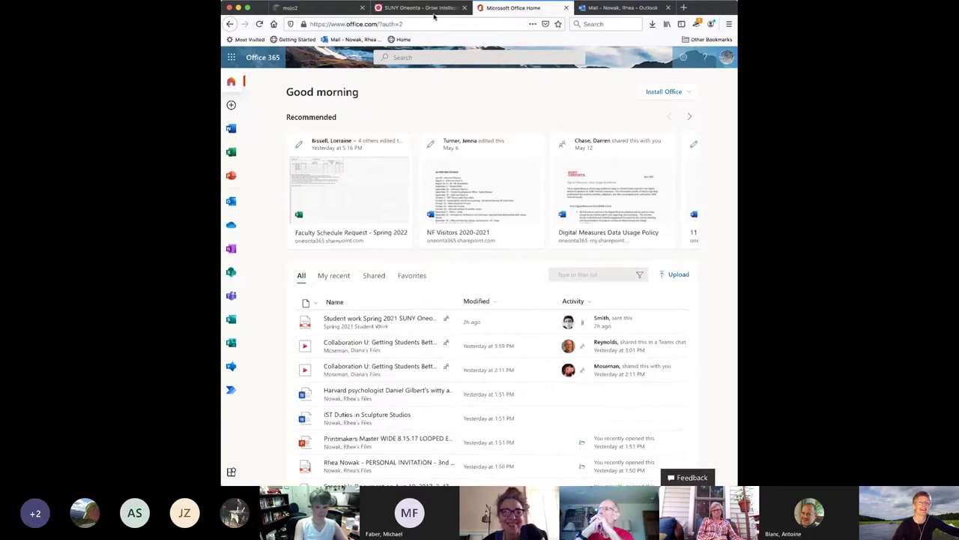
Go to Blackboard through the myOneonta link on the SUNY Oneonta website and sign in with the prefilled account credentials
click(431, 9)
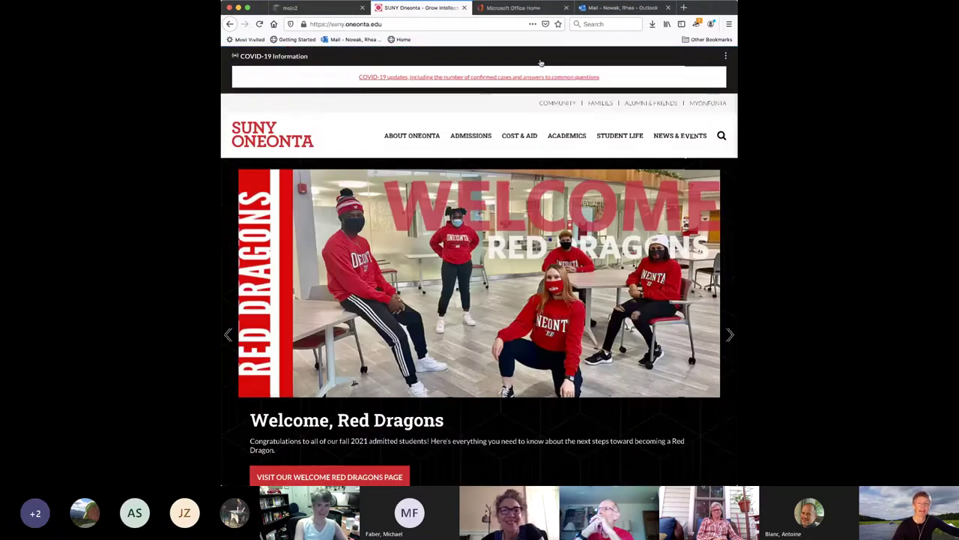
click(710, 103)
click(309, 262)
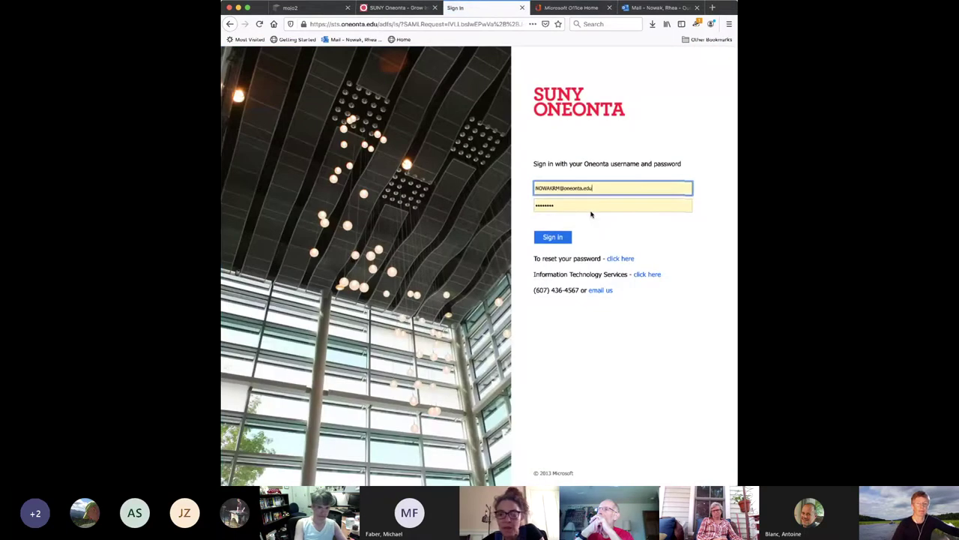
click(557, 237)
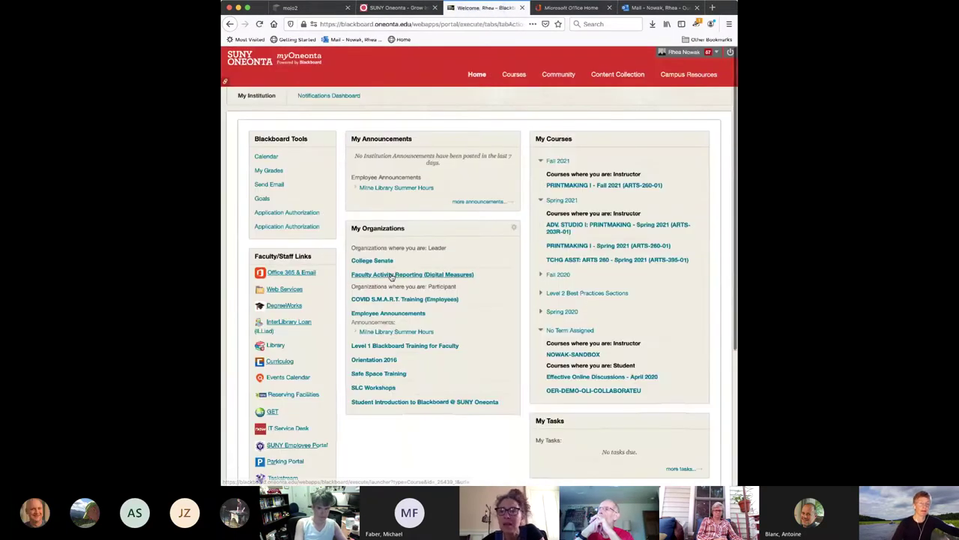
Open the Faculty Activity Reporting (Digital Measures) organization, follow its link to the DM's Dashboard and widen the browser window
click(390, 274)
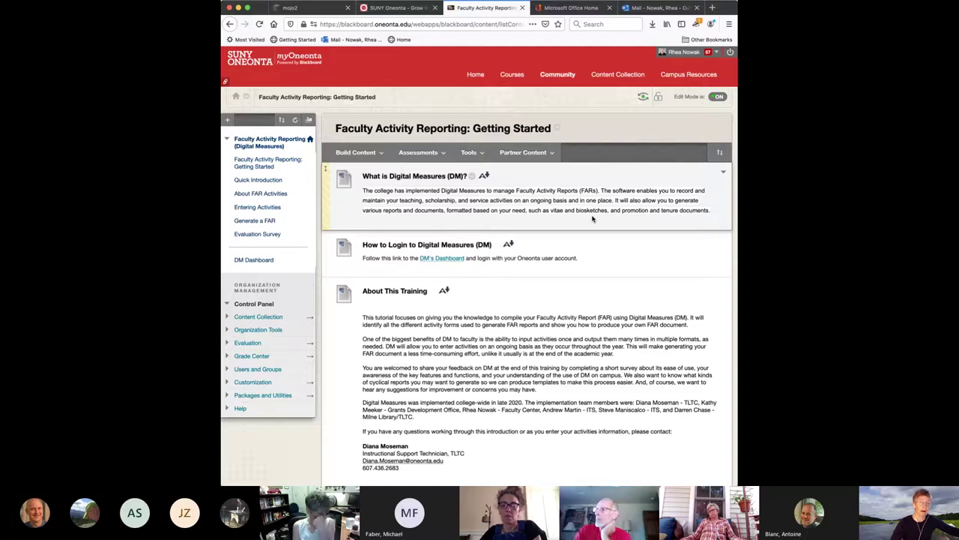
scroll(530, 317, down, 2)
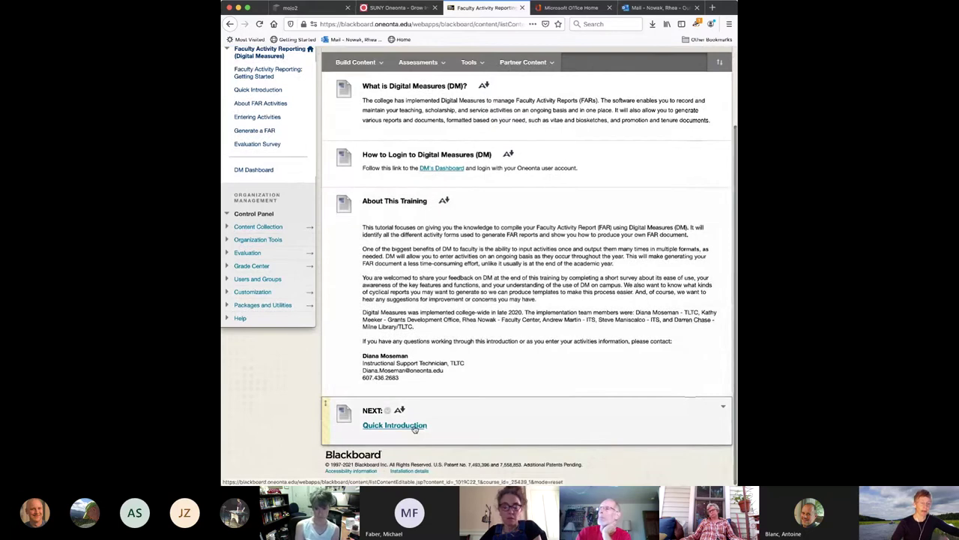
click(448, 168)
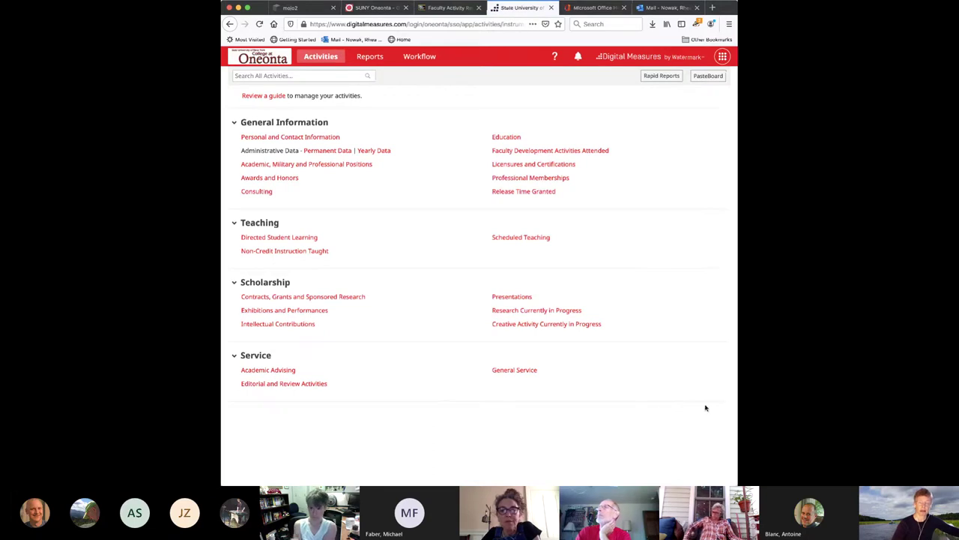
drag(738, 485, 759, 482)
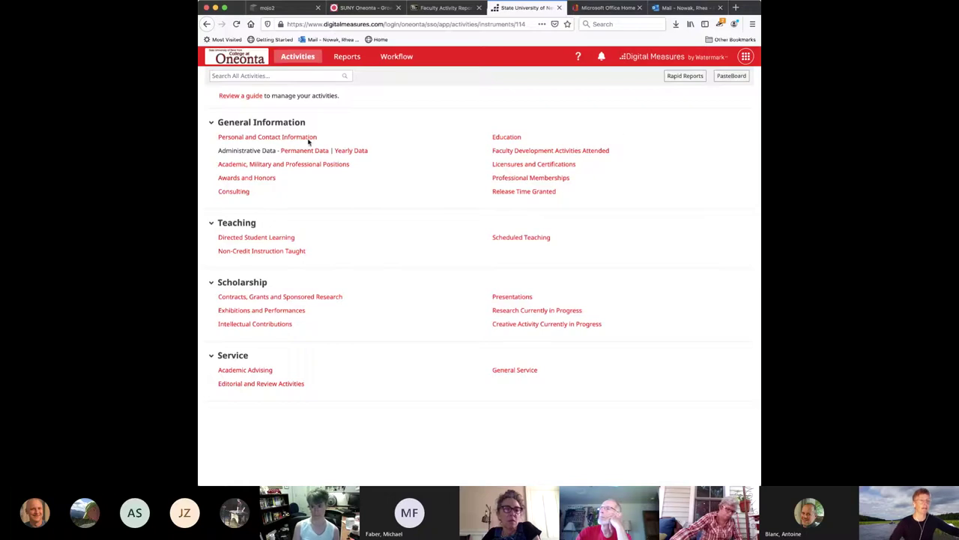
View and save the Personal and Contact Information form, and check the Education entries before returning to the activities overview
click(283, 139)
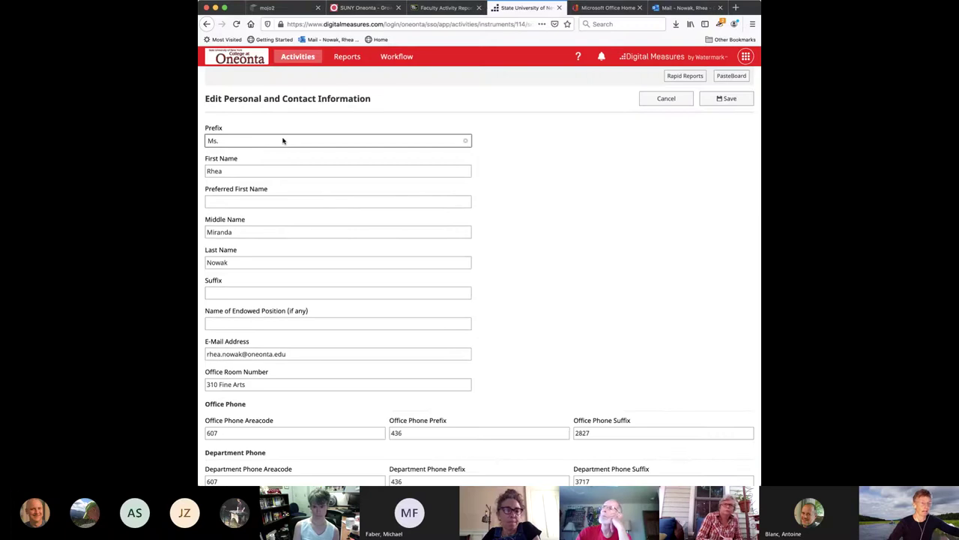
click(726, 99)
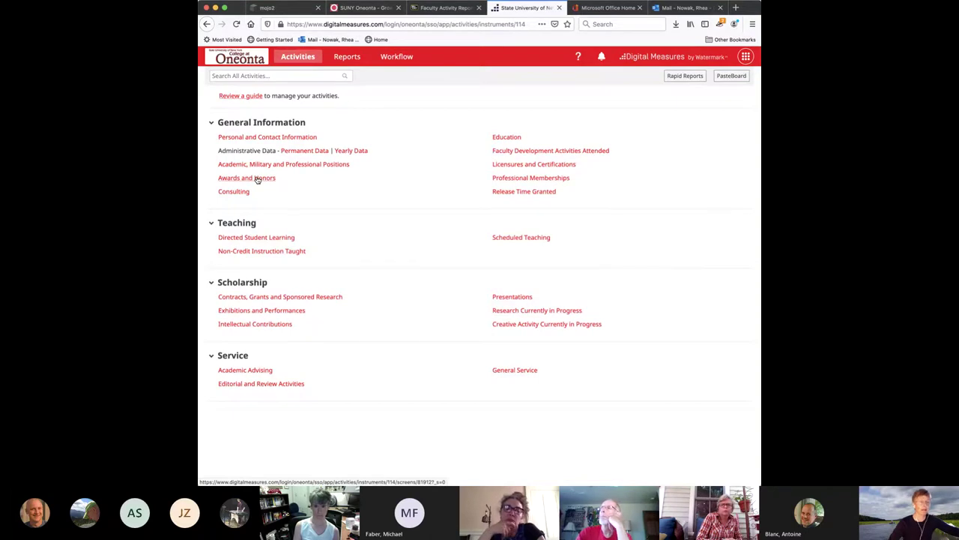
click(502, 138)
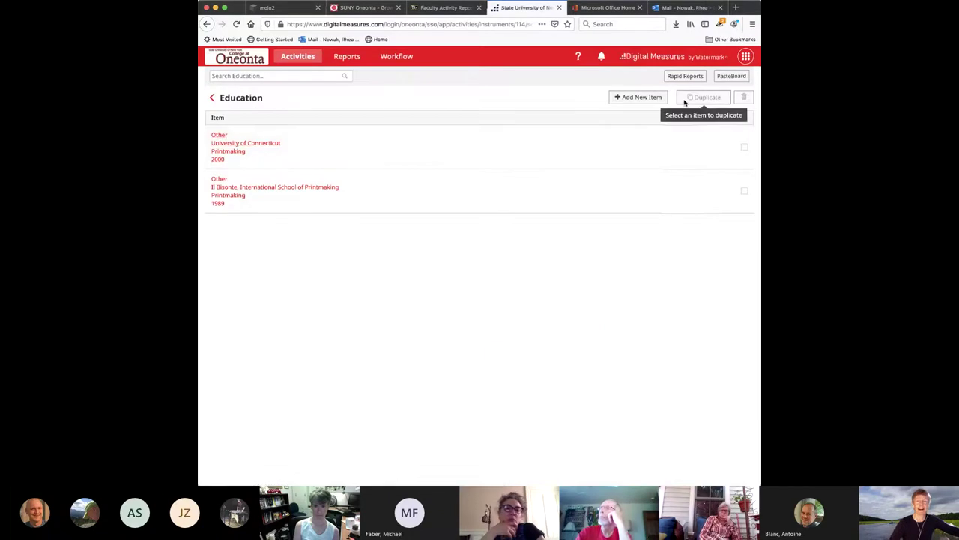
click(213, 99)
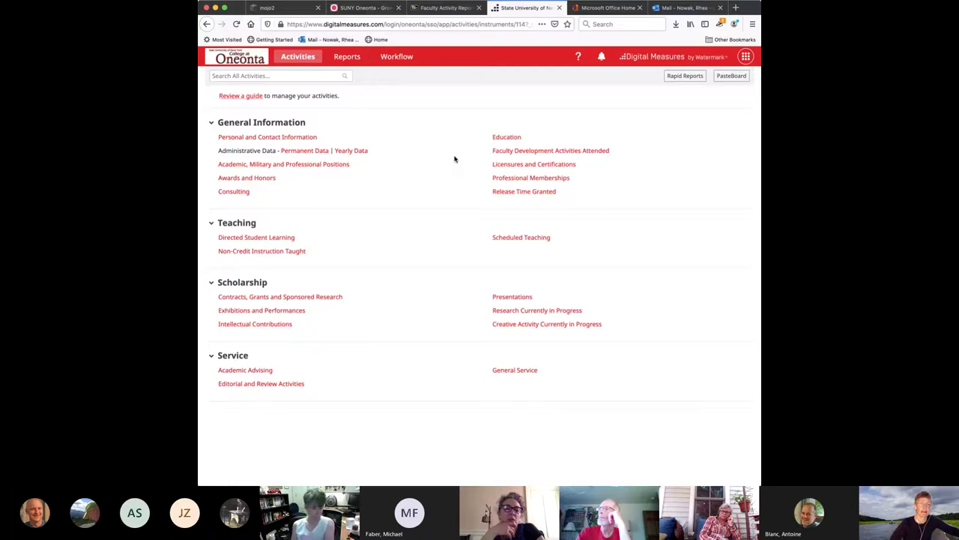
Try to save a blank new Licensures and Certifications item, cancel it and return to the activities overview
click(500, 165)
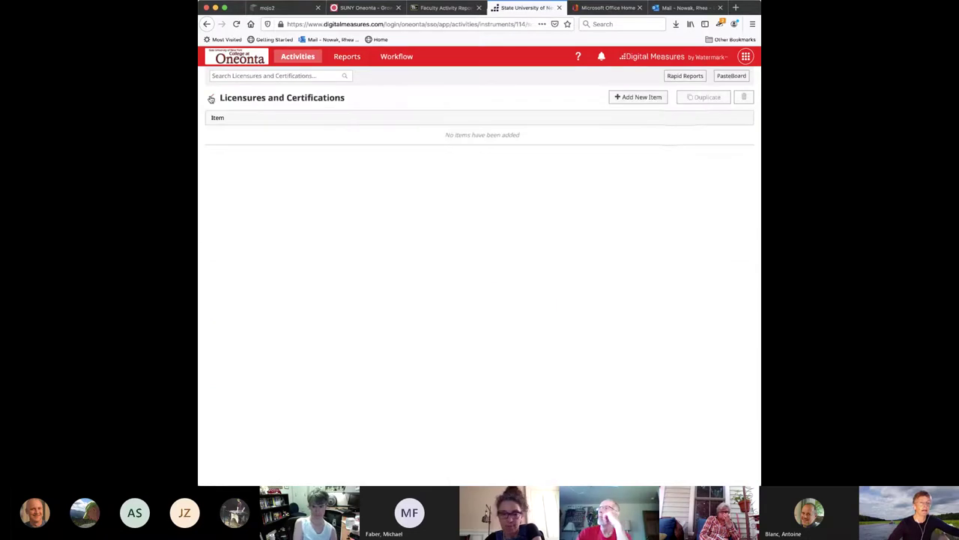
click(630, 99)
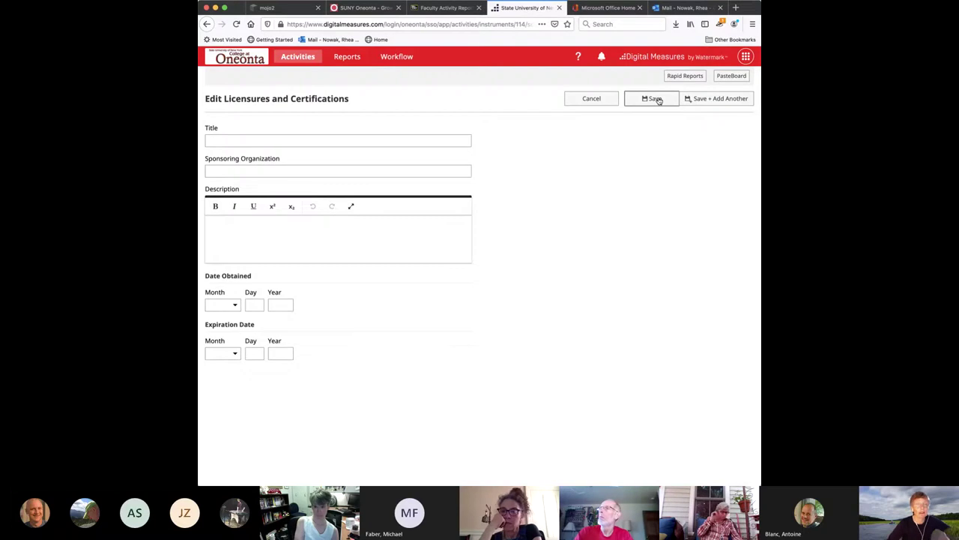
click(658, 100)
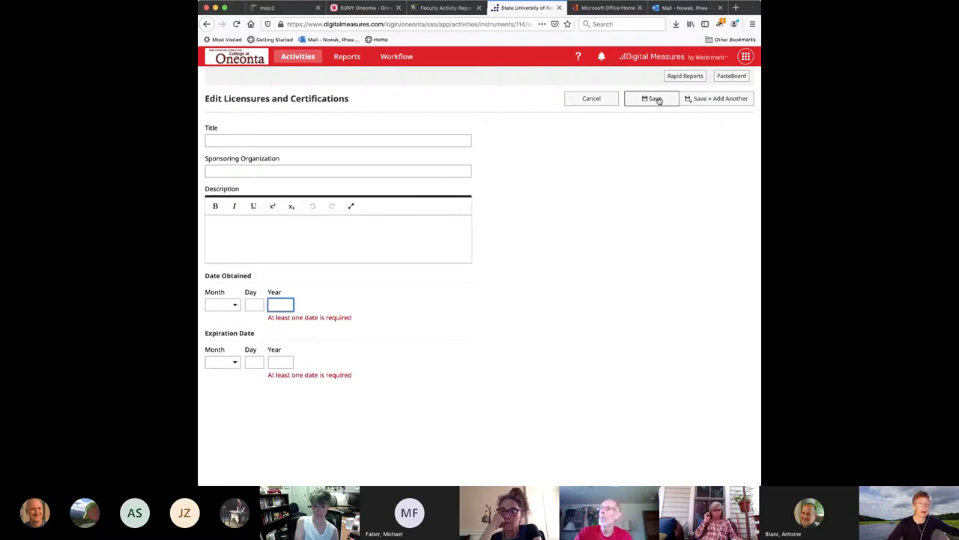
click(595, 102)
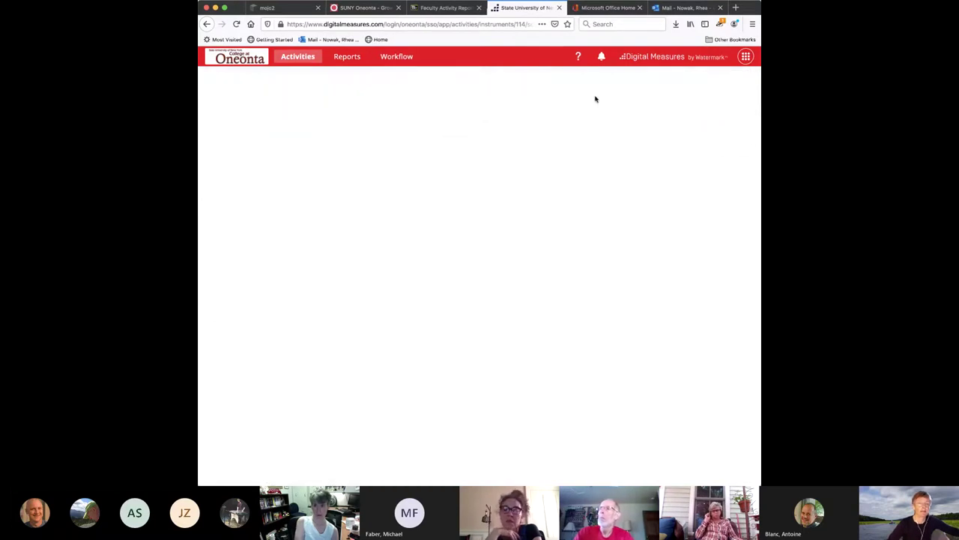
click(212, 97)
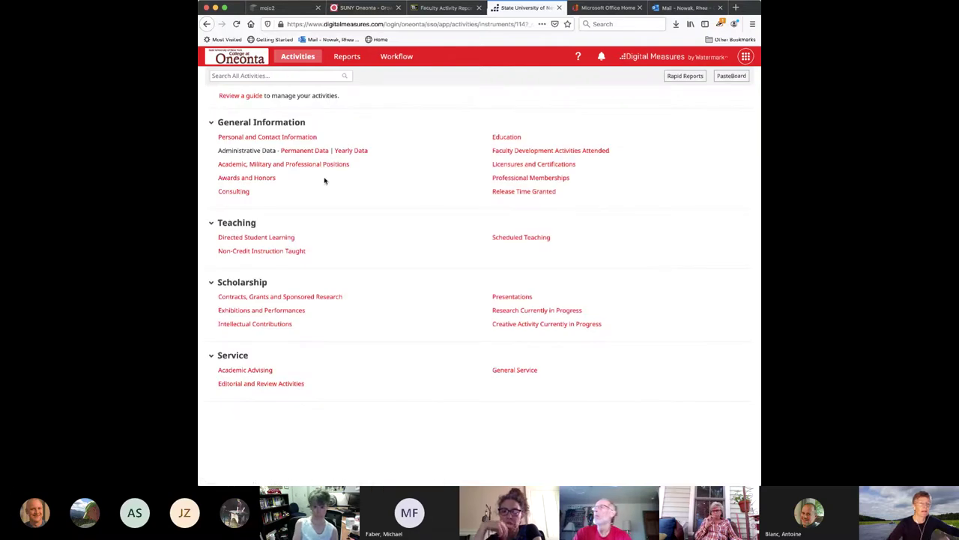
Start a new Faculty Development Activities Attended item and examine its Activity Type options without choosing one
click(524, 151)
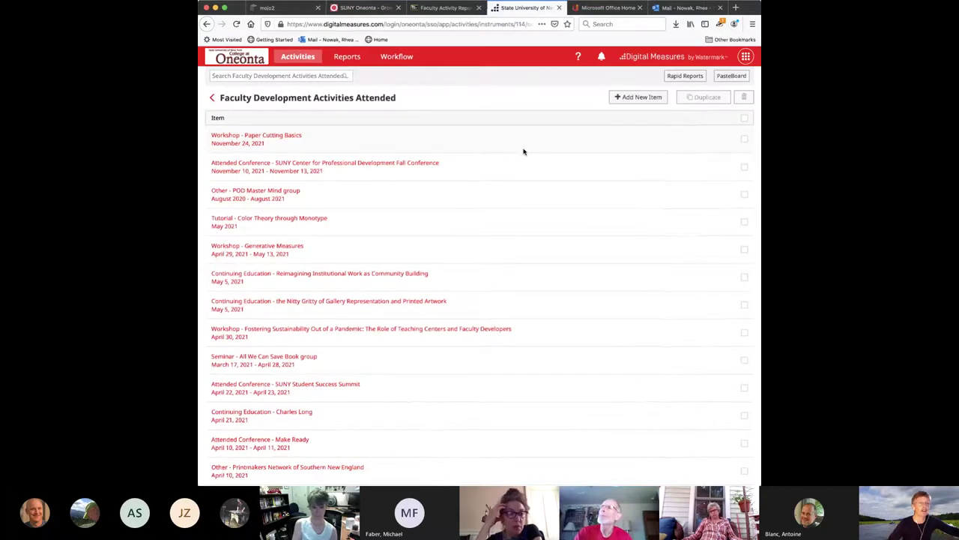
click(632, 98)
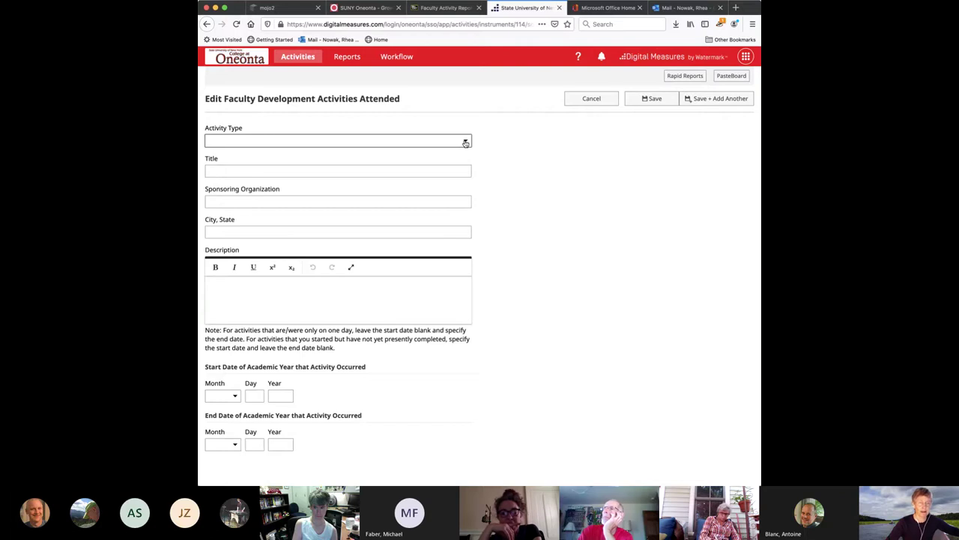
click(466, 143)
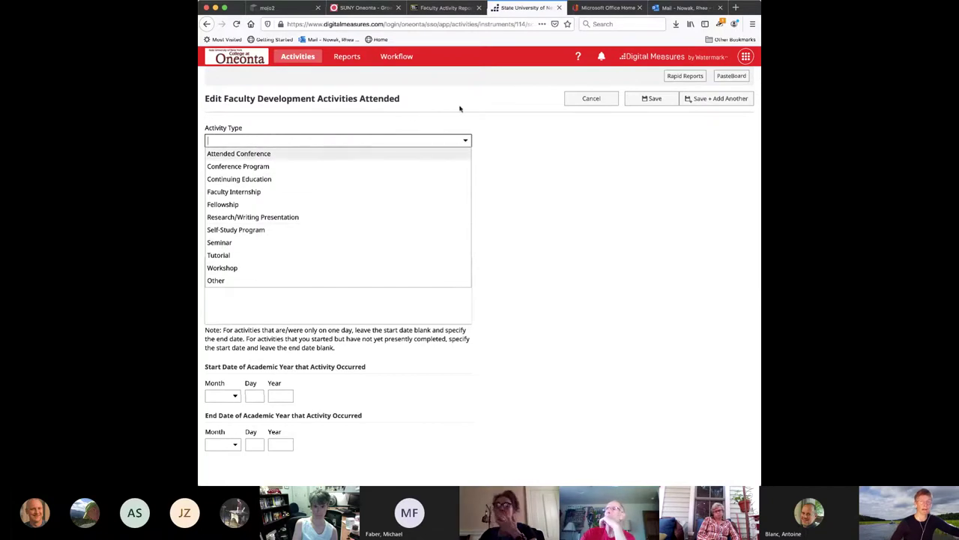
click(544, 138)
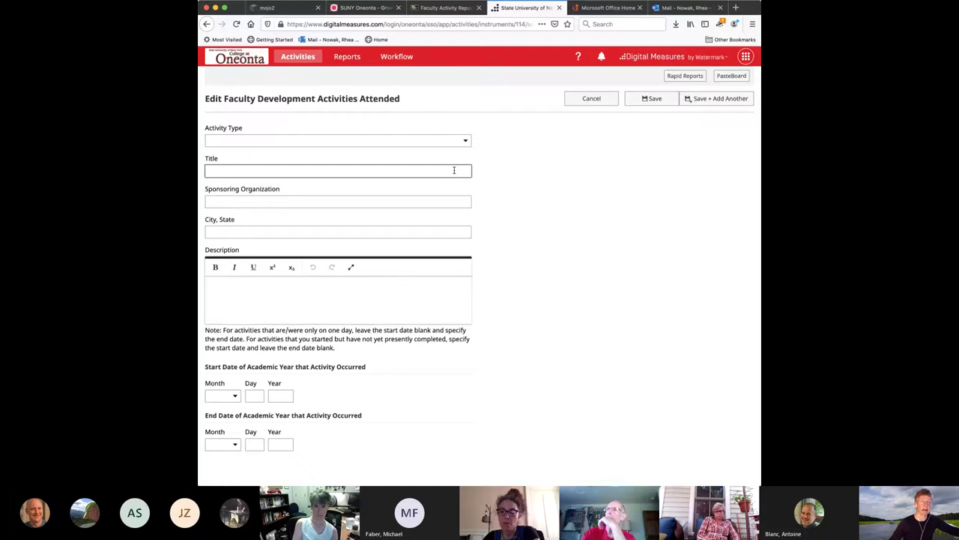
Examine the new item's organization, location, description and date fields, cancel the item and return to the activities overview
click(426, 202)
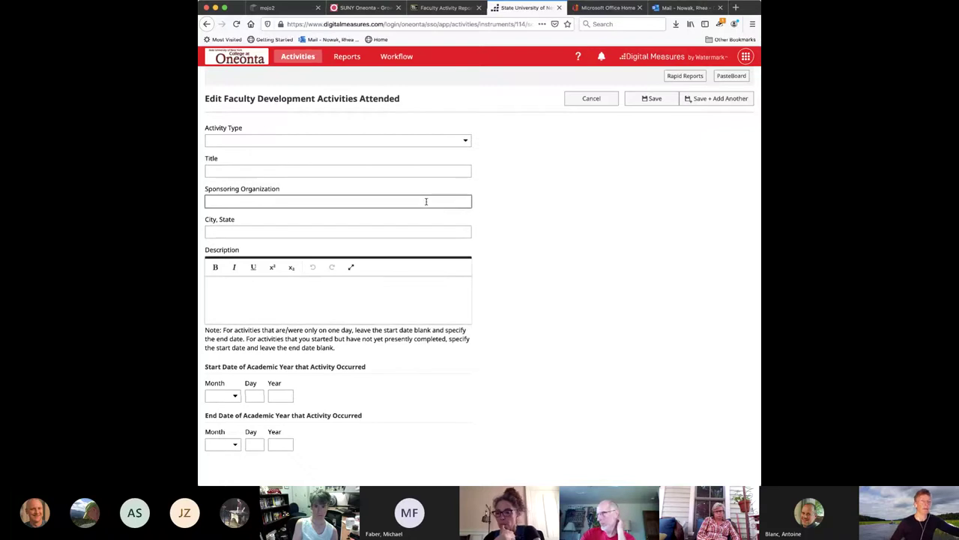
click(414, 225)
click(319, 302)
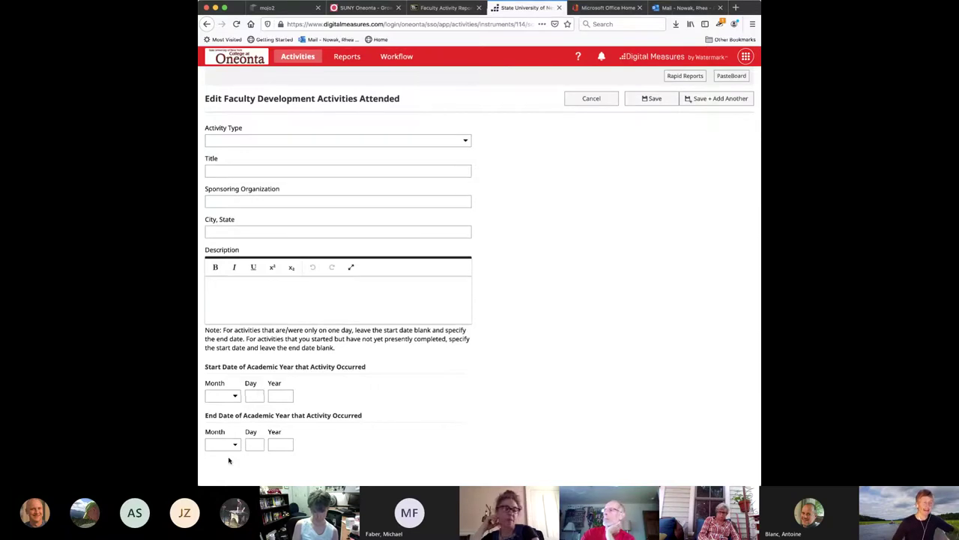
click(291, 444)
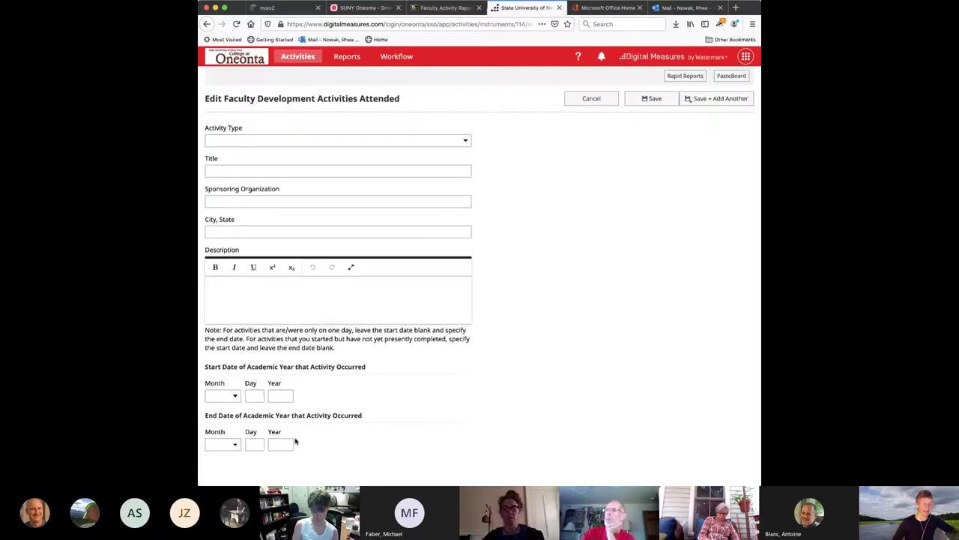
click(466, 349)
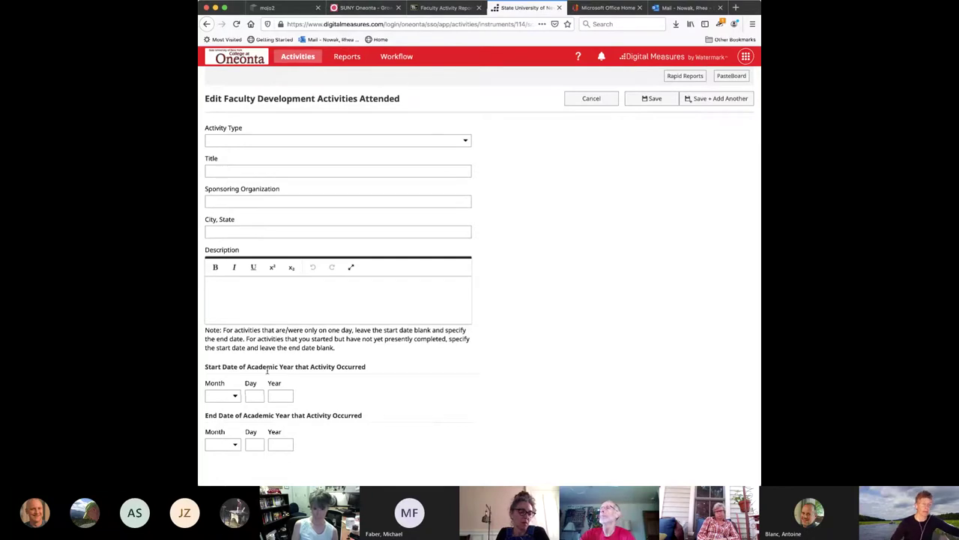
click(600, 104)
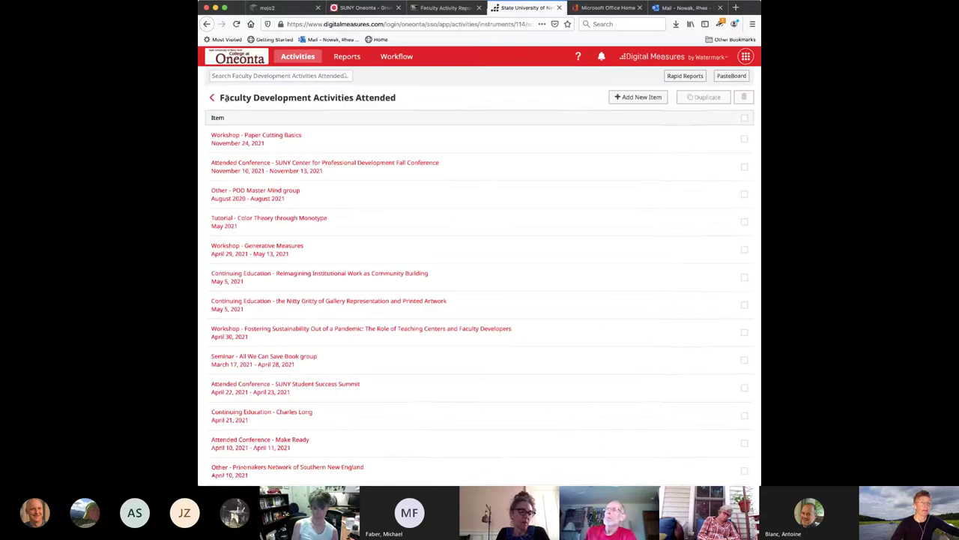
click(211, 98)
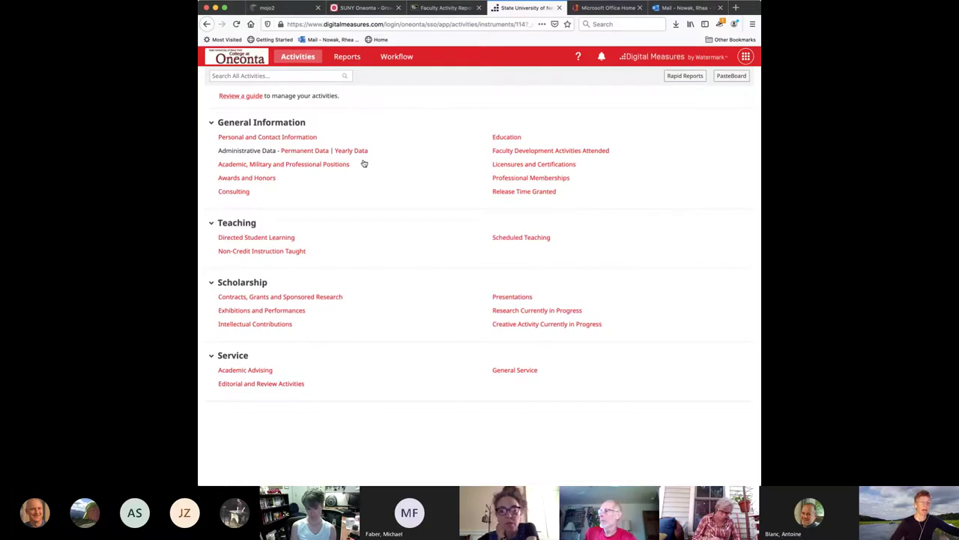
View the Scheduled Teaching course list and return to the activities overview
click(510, 239)
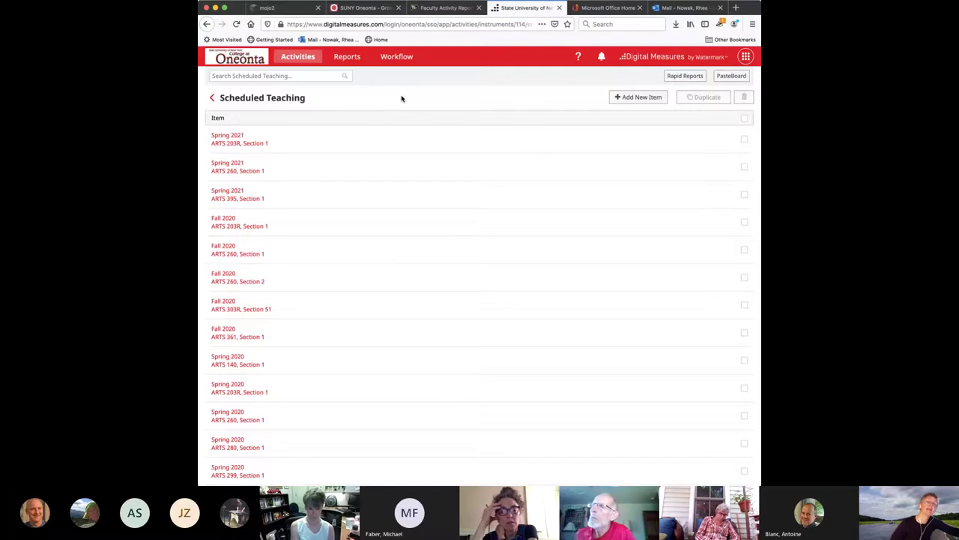
click(213, 99)
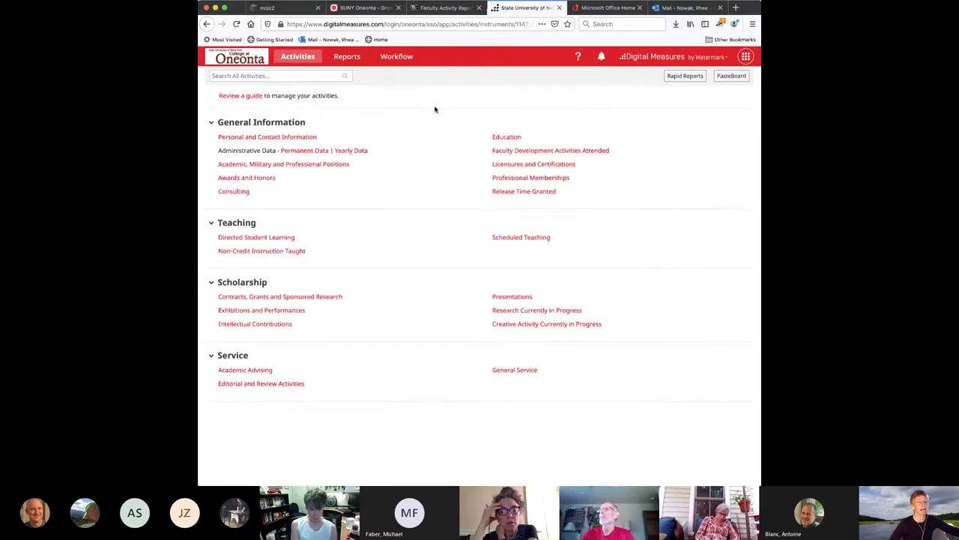
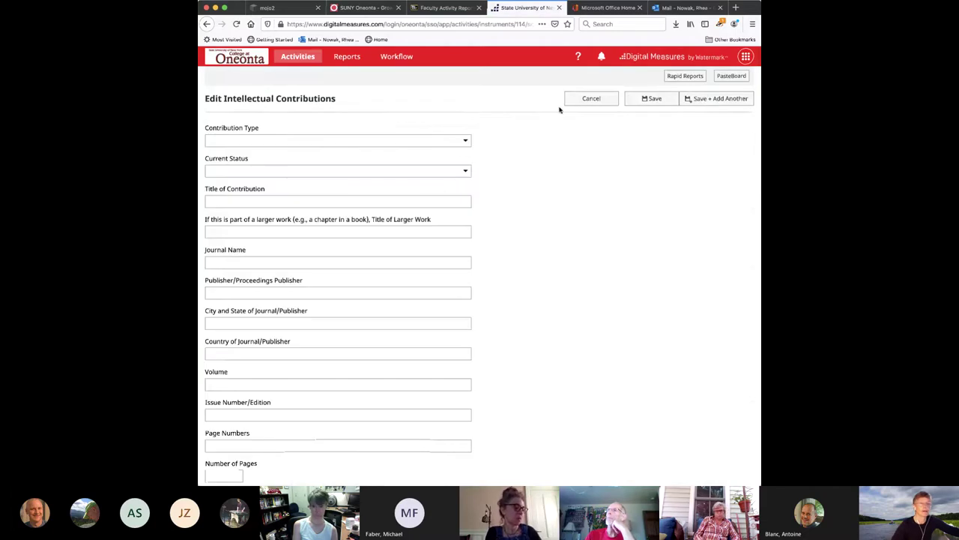
Examine the Contribution Type and Current Status options of the new Intellectual Contributions item without choosing any
click(466, 141)
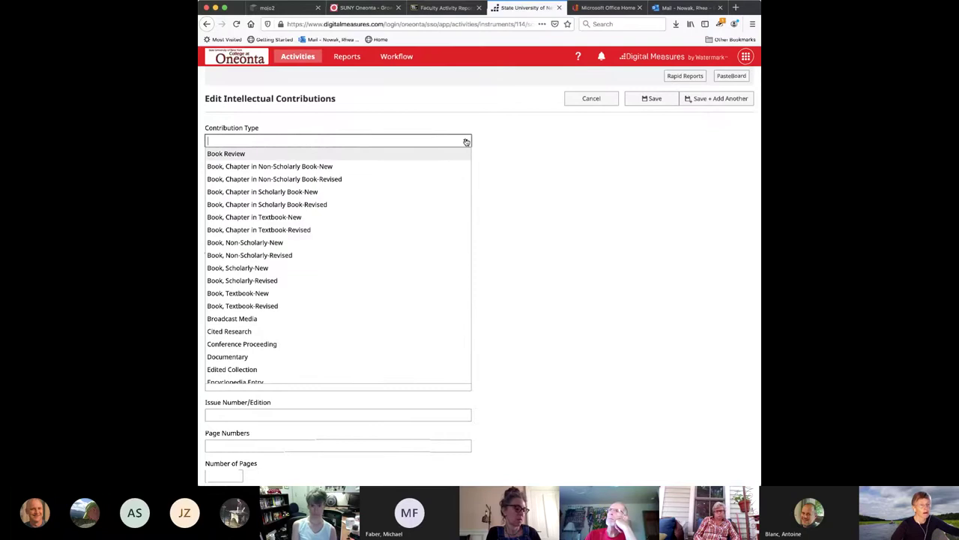
scroll(429, 202, down, 2)
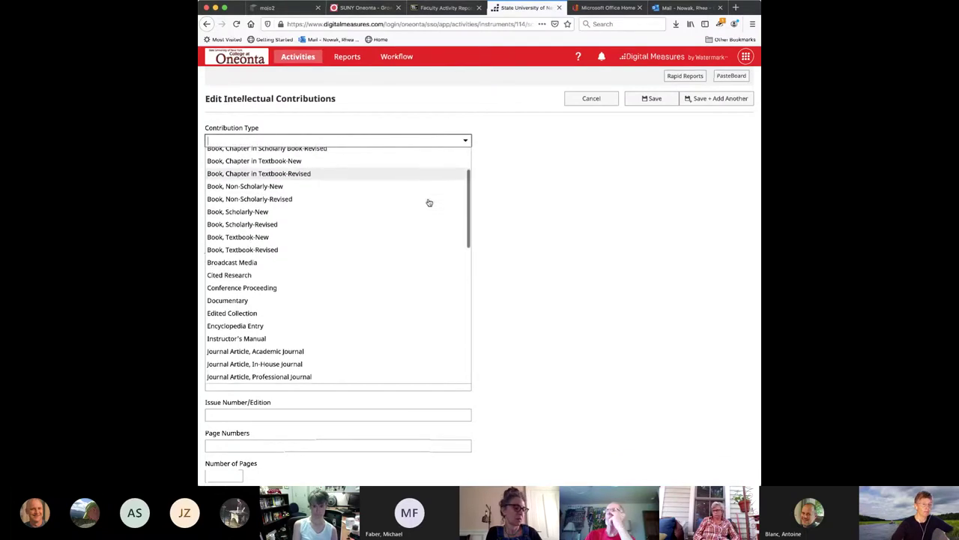
scroll(430, 202, down, 4)
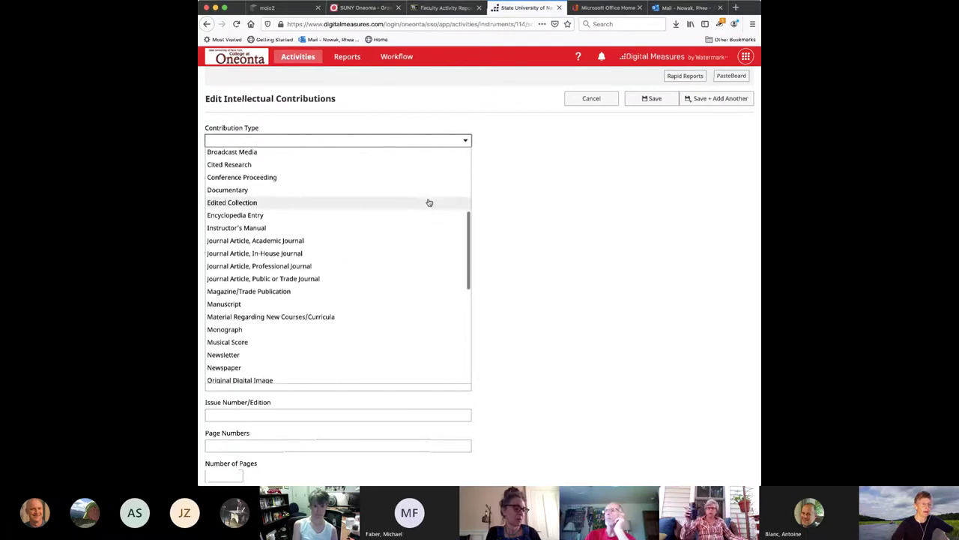
scroll(430, 203, down, 5)
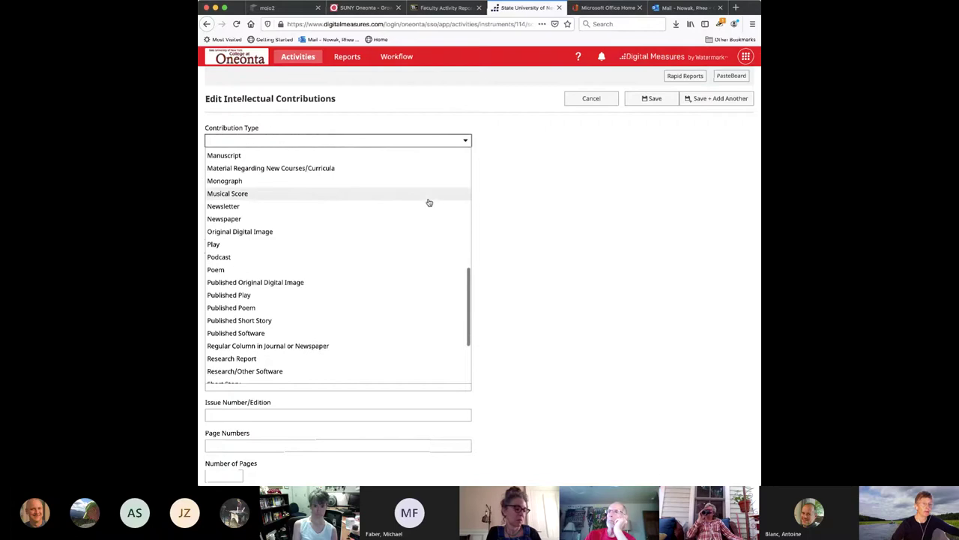
scroll(429, 202, down, 3)
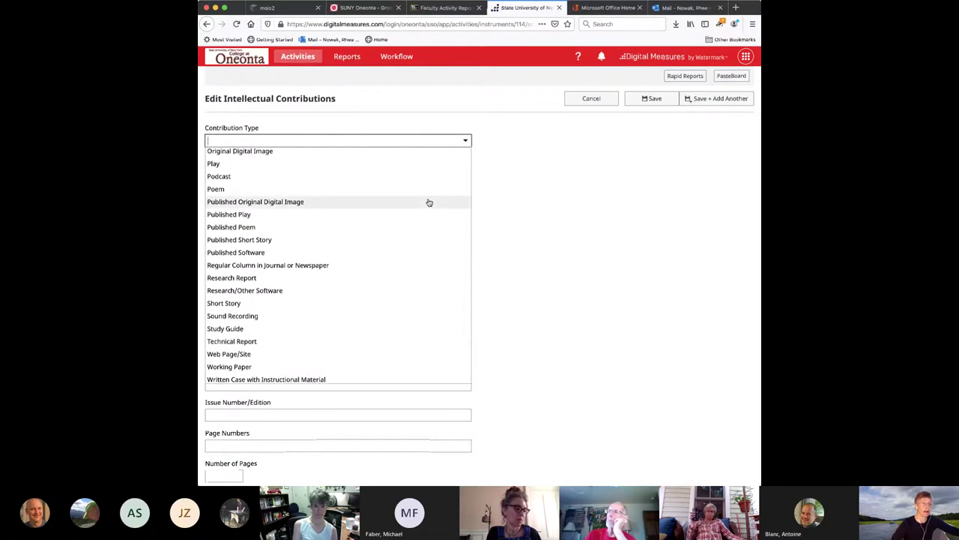
scroll(429, 202, down, 1)
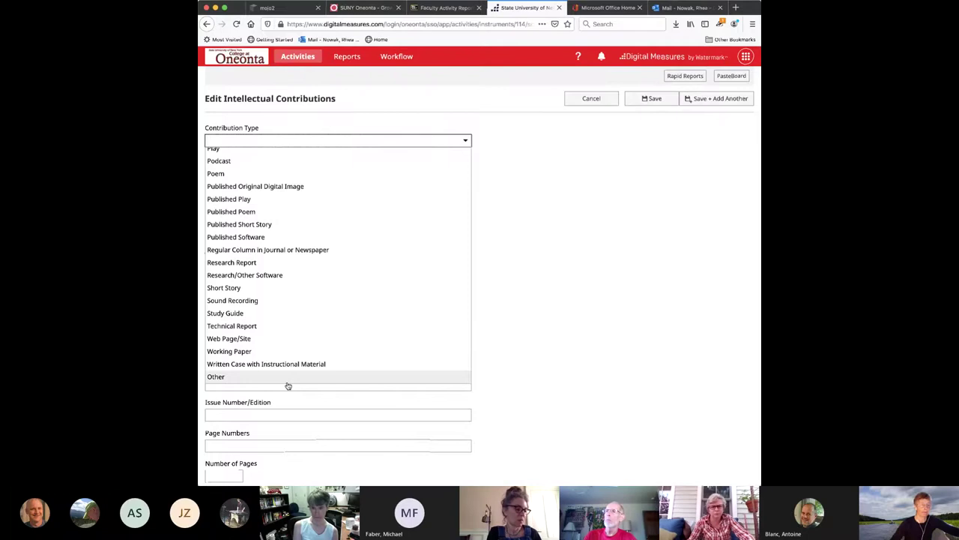
click(562, 145)
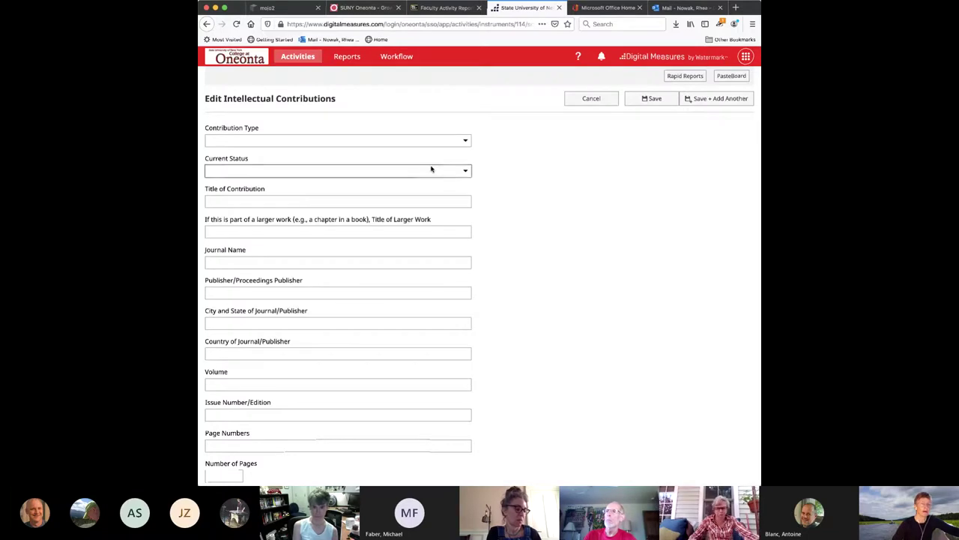
click(466, 173)
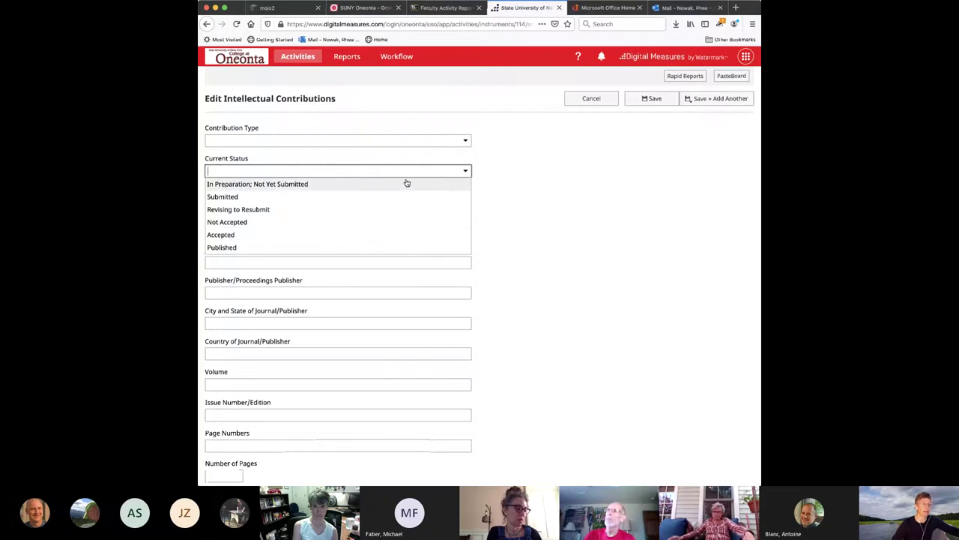
click(597, 171)
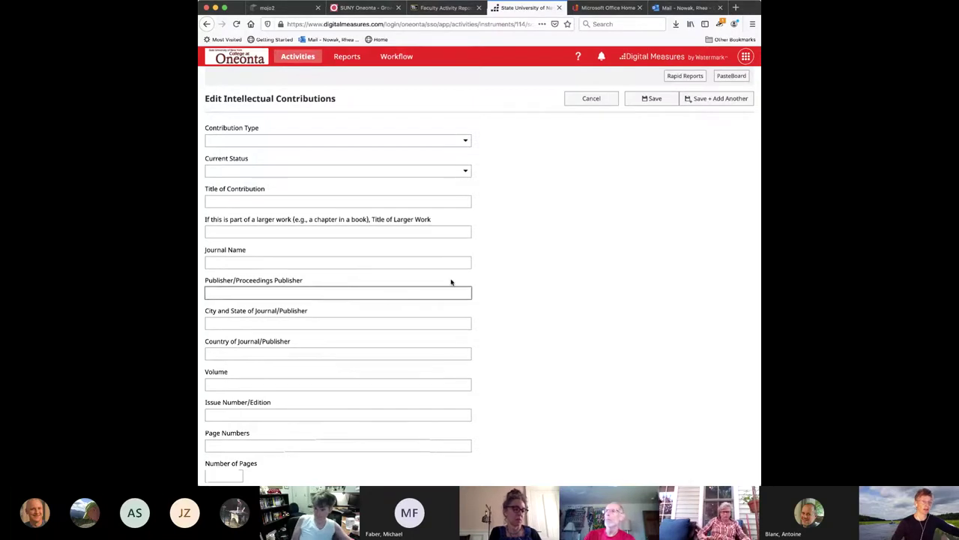
Examine the new item's publication details, peer review, authors, identifiers, abstract, full-text upload and date fields
scroll(549, 285, down, 2)
scroll(550, 285, down, 5)
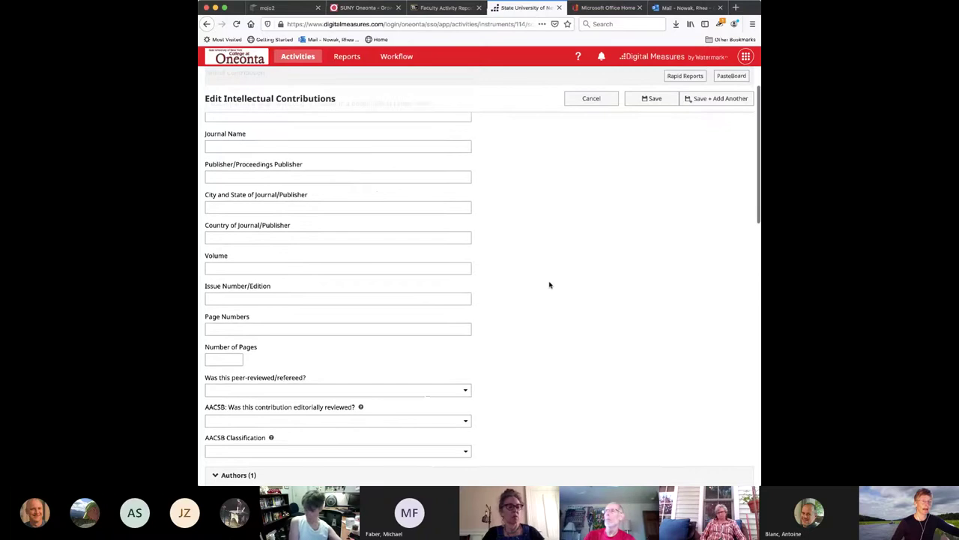
scroll(550, 285, up, 7)
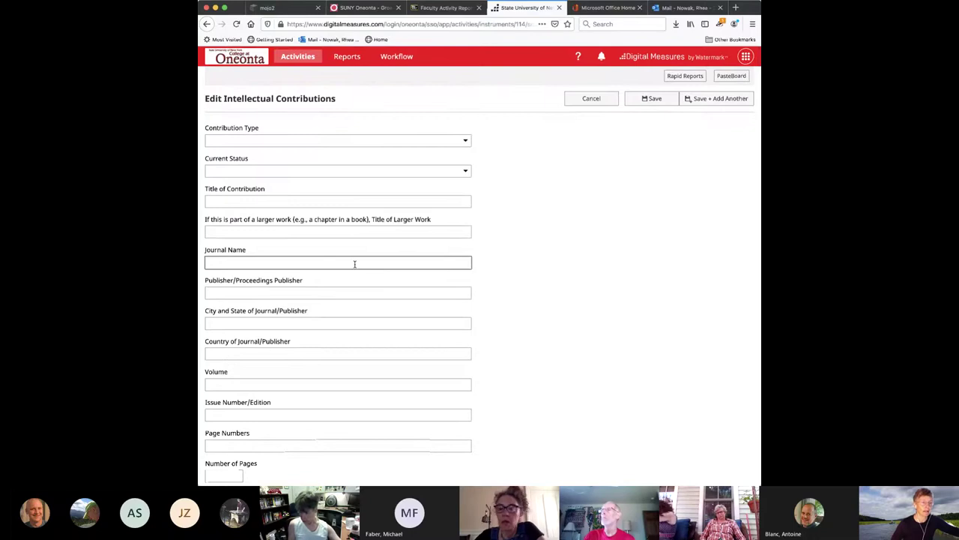
scroll(576, 237, down, 3)
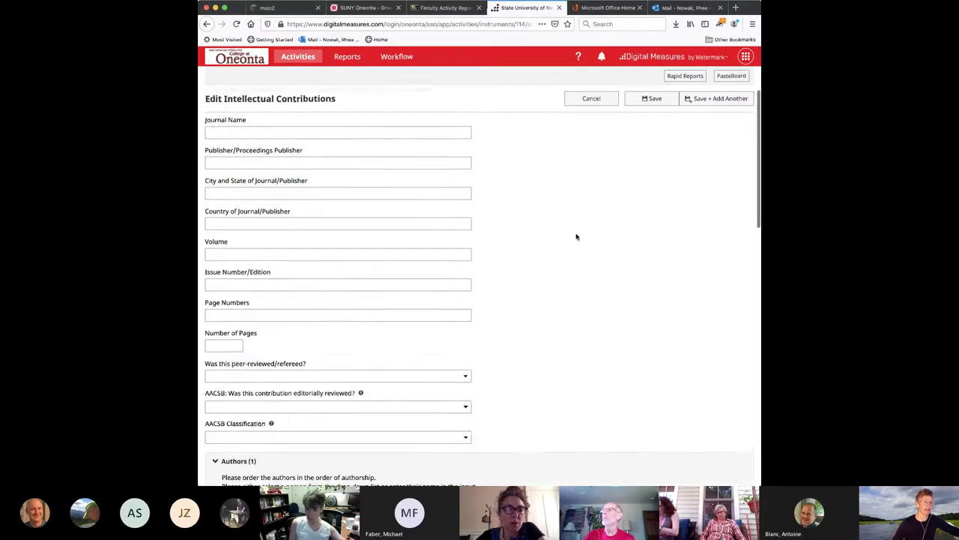
scroll(576, 236, down, 4)
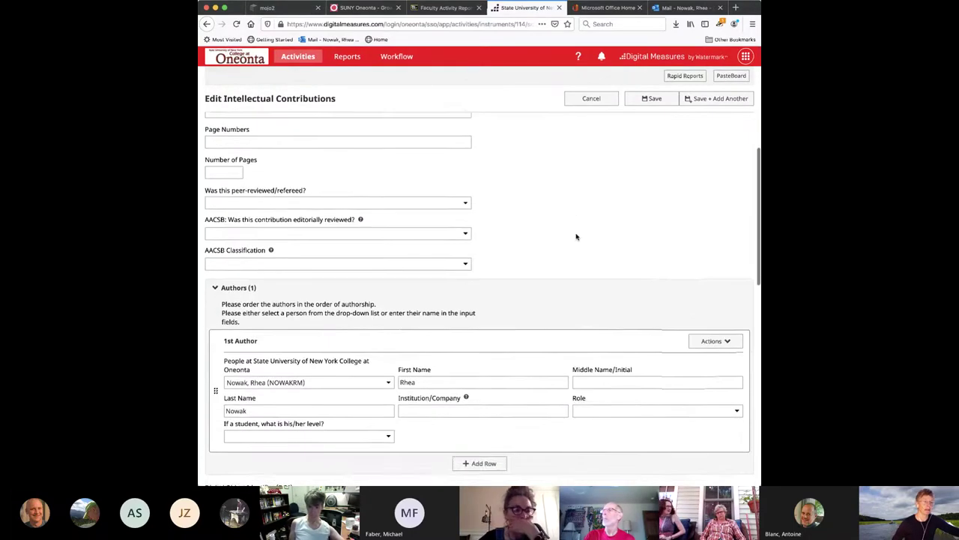
scroll(576, 236, down, 8)
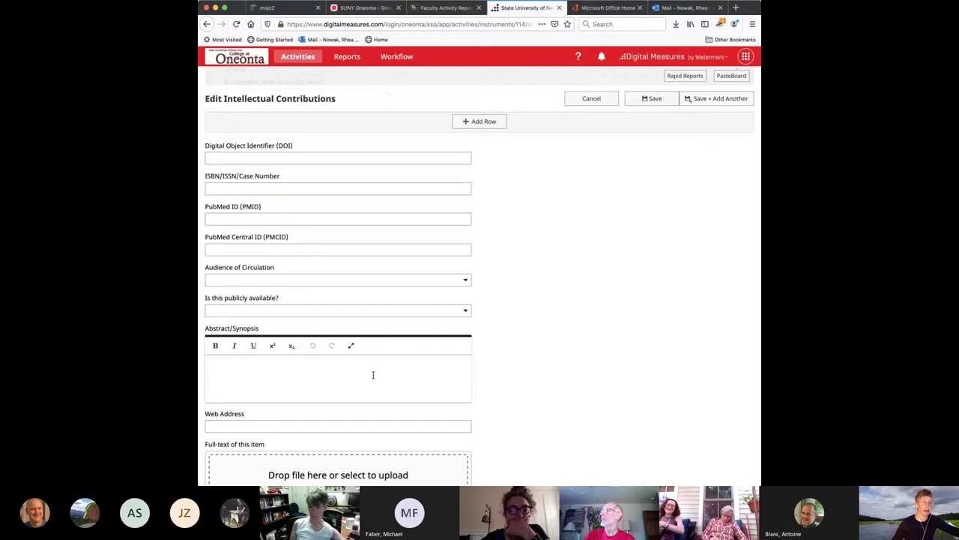
scroll(364, 291, up, 5)
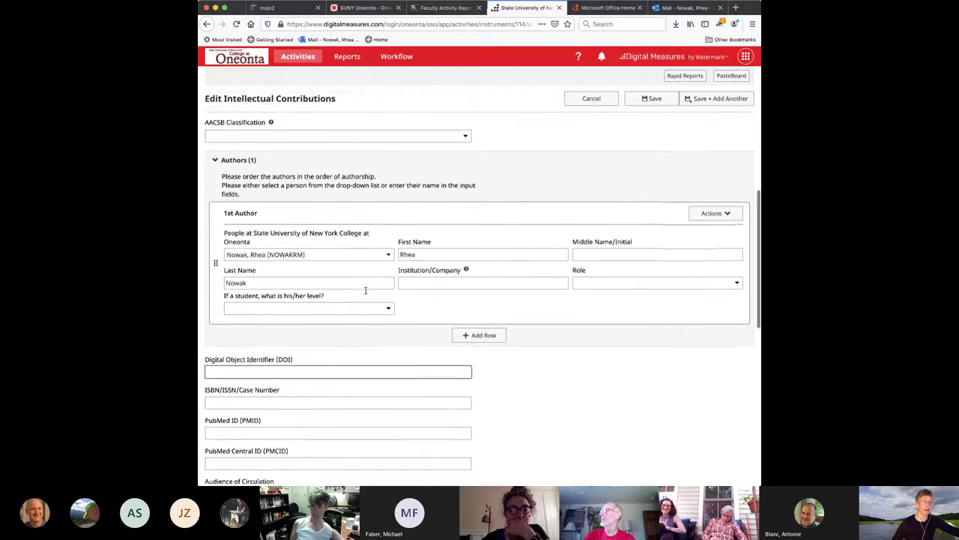
scroll(366, 291, up, 5)
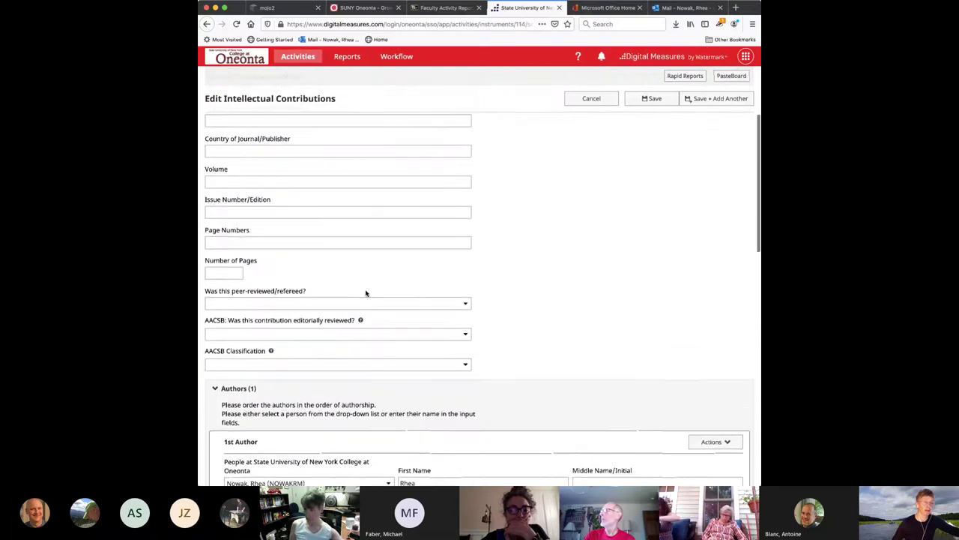
scroll(366, 292, down, 10)
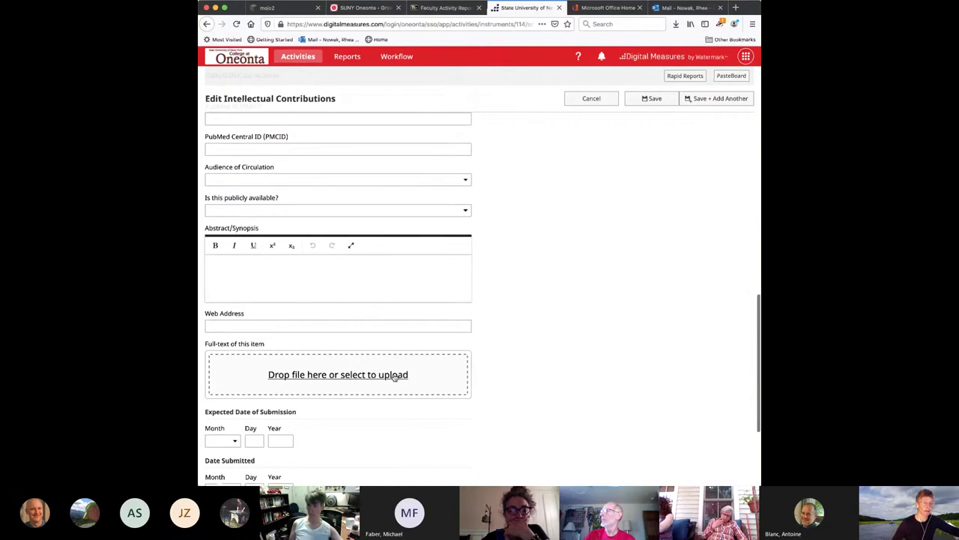
scroll(595, 332, down, 4)
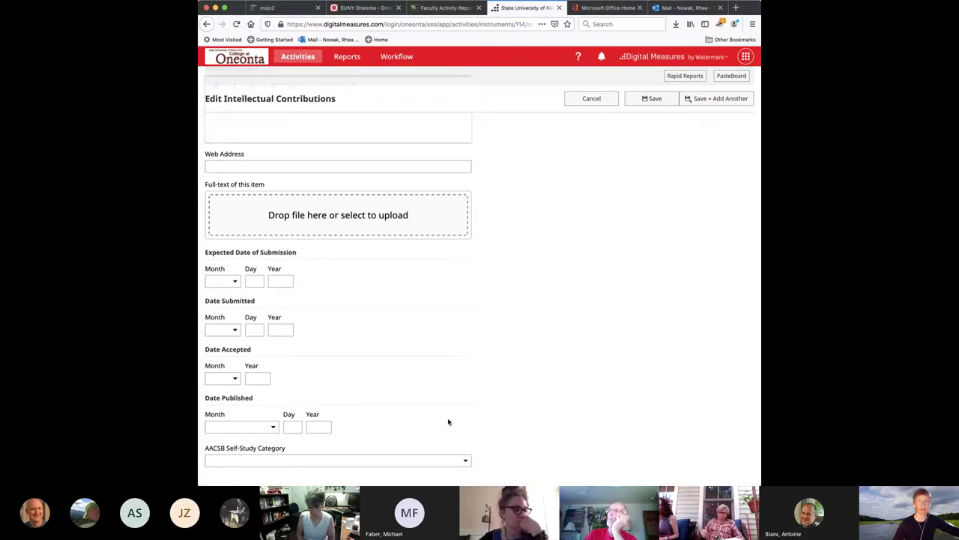
Cancel the new Intellectual Contributions item, revisit the section's item list and return to the activities overview
click(590, 100)
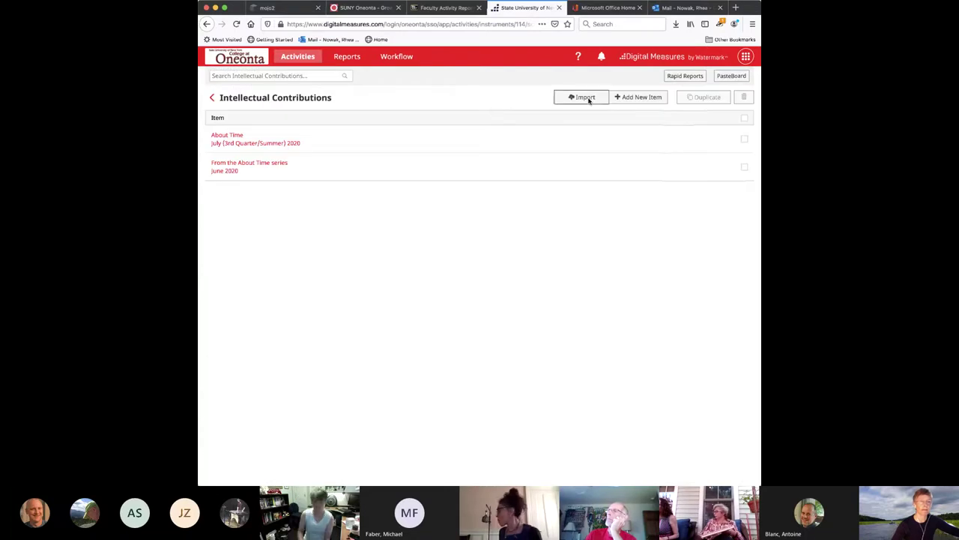
click(213, 100)
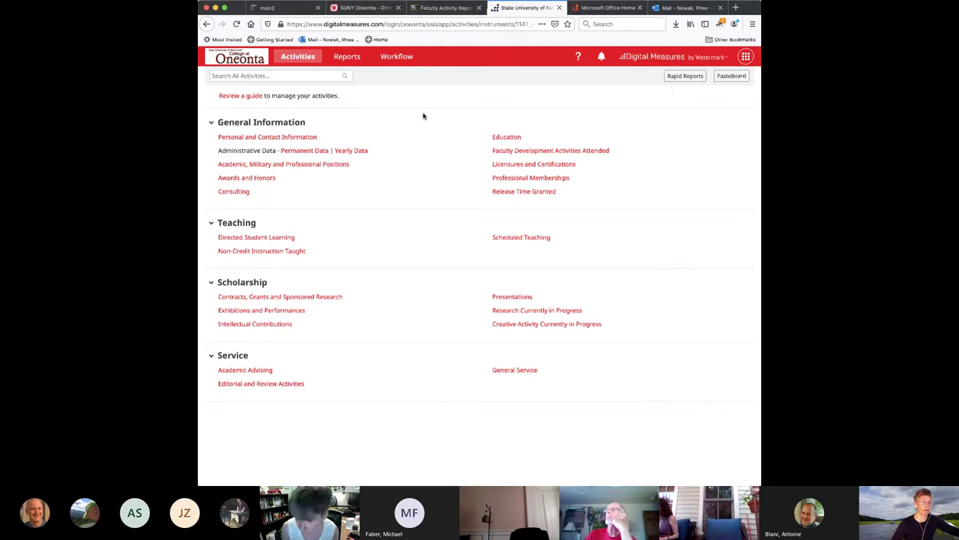
click(267, 324)
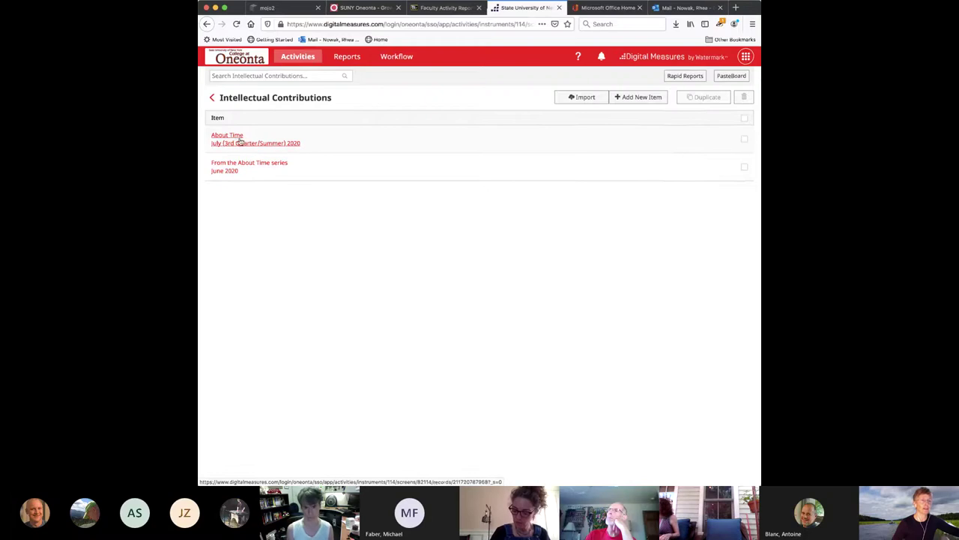
click(215, 102)
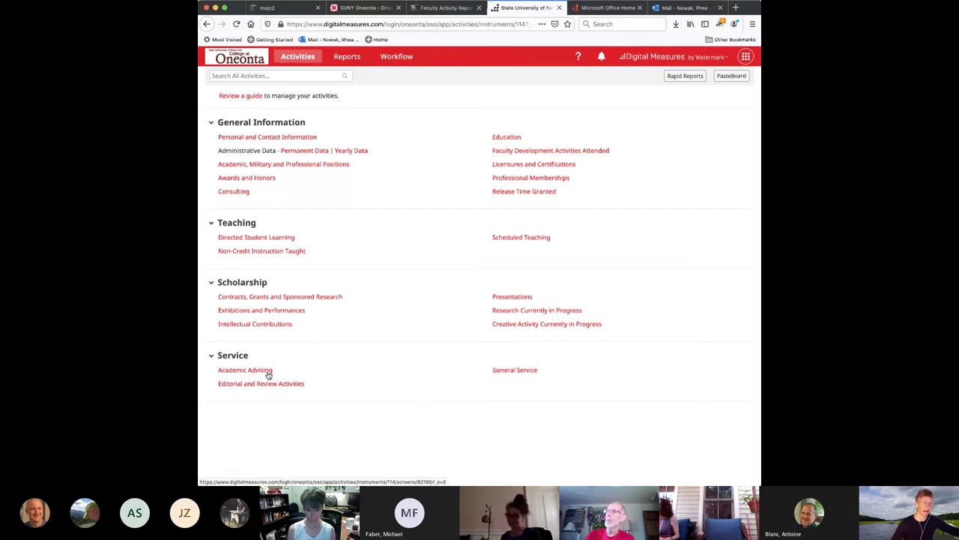
Open the 2020-2021 Academic Advising record, save it without edits and return to the activities overview
click(245, 370)
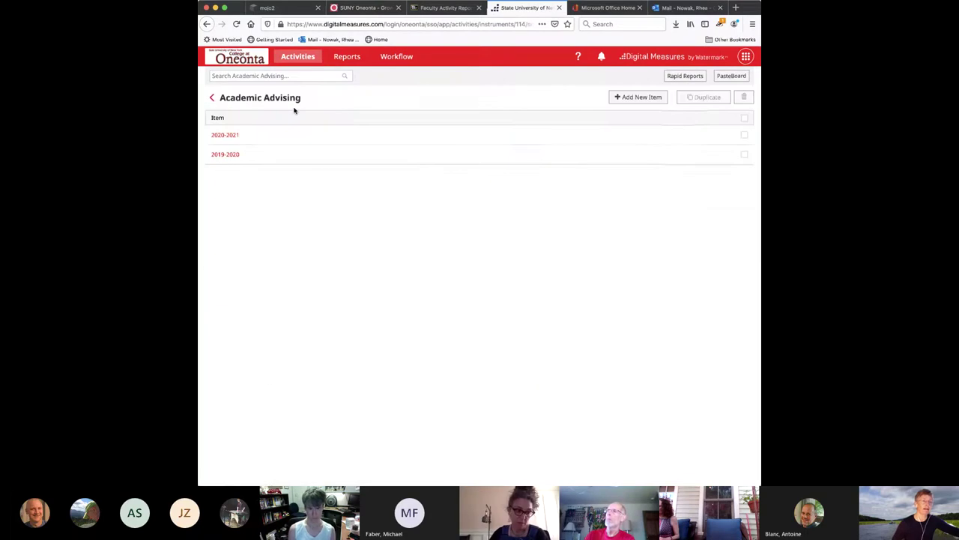
click(259, 136)
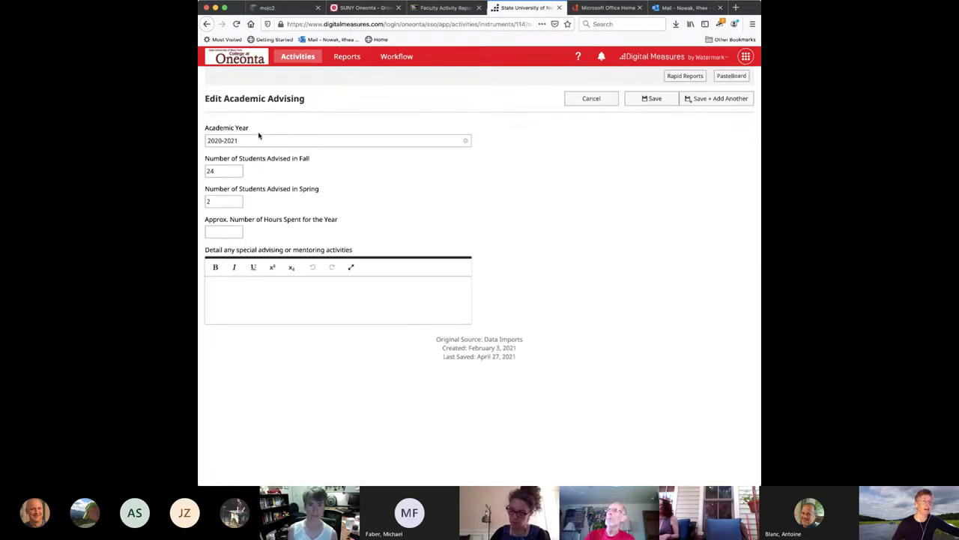
click(649, 101)
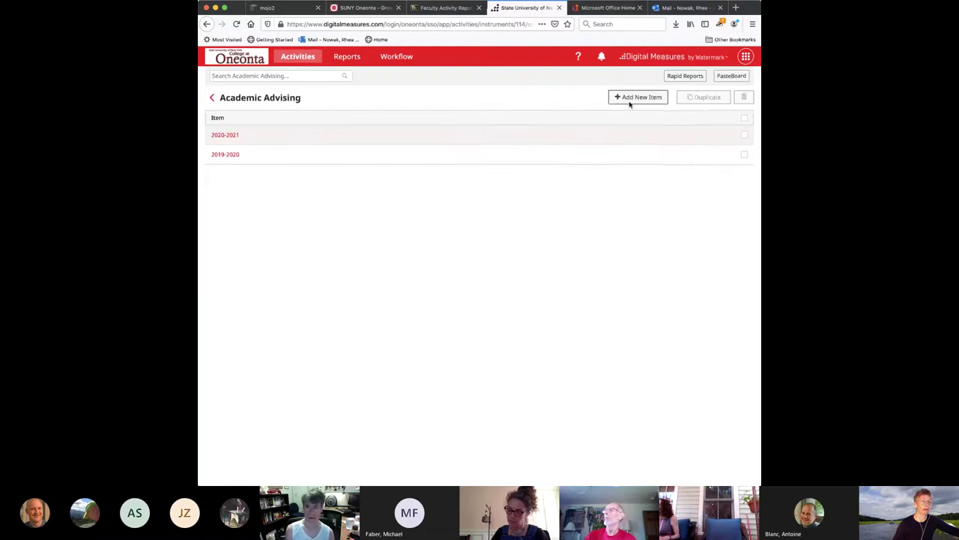
click(213, 97)
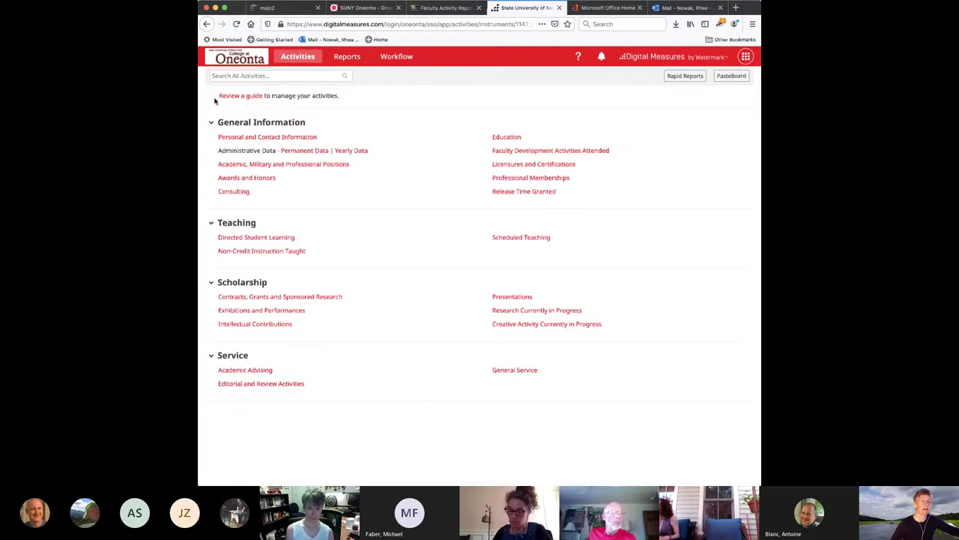
Look through the General Service item list and start a new General Service item
click(527, 370)
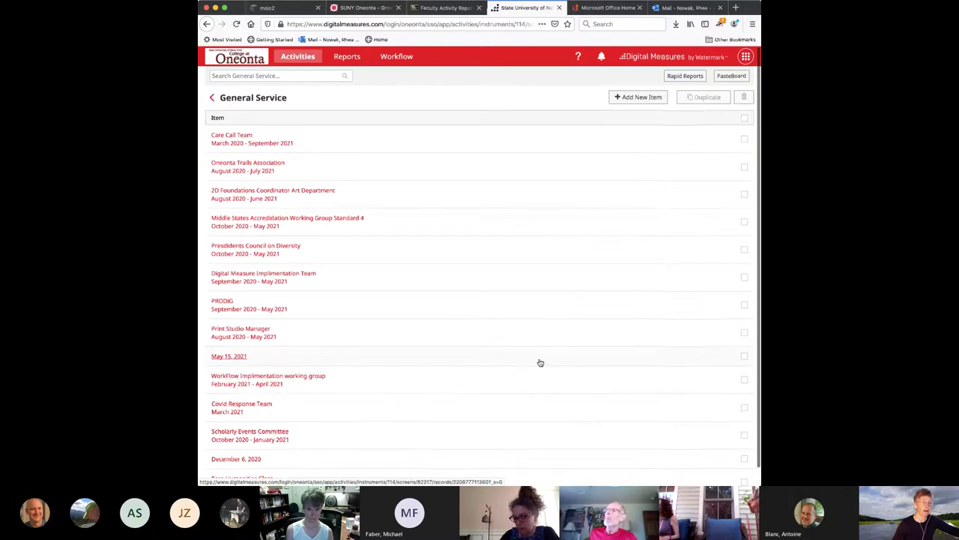
scroll(539, 362, down, 1)
scroll(540, 362, up, 1)
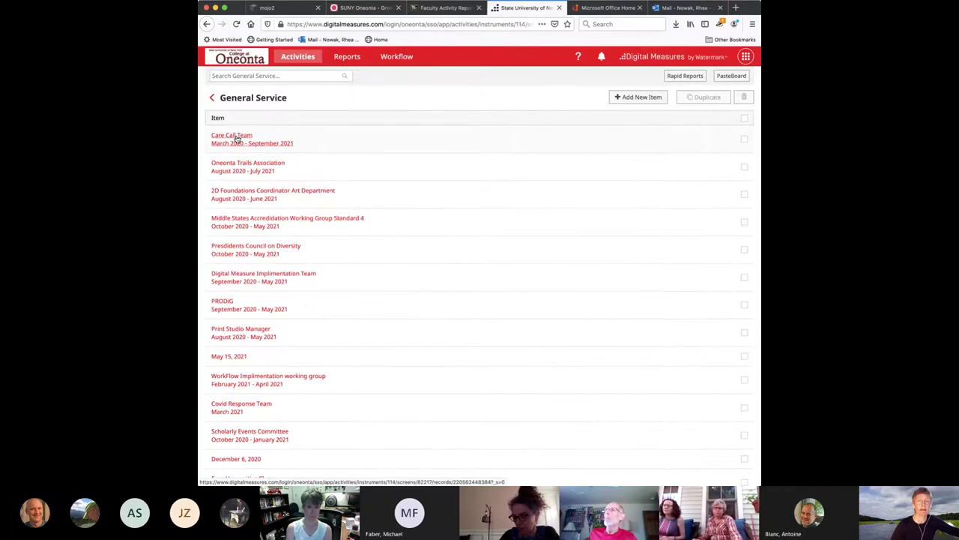
click(640, 97)
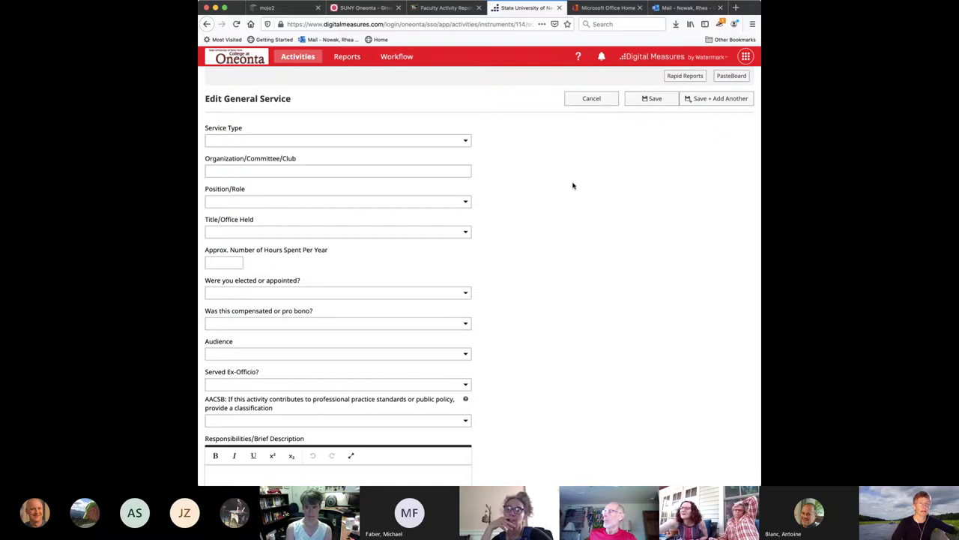
Examine the Service Type, Position/Role and Title/Office Held options of the new General Service item without choosing any
click(465, 142)
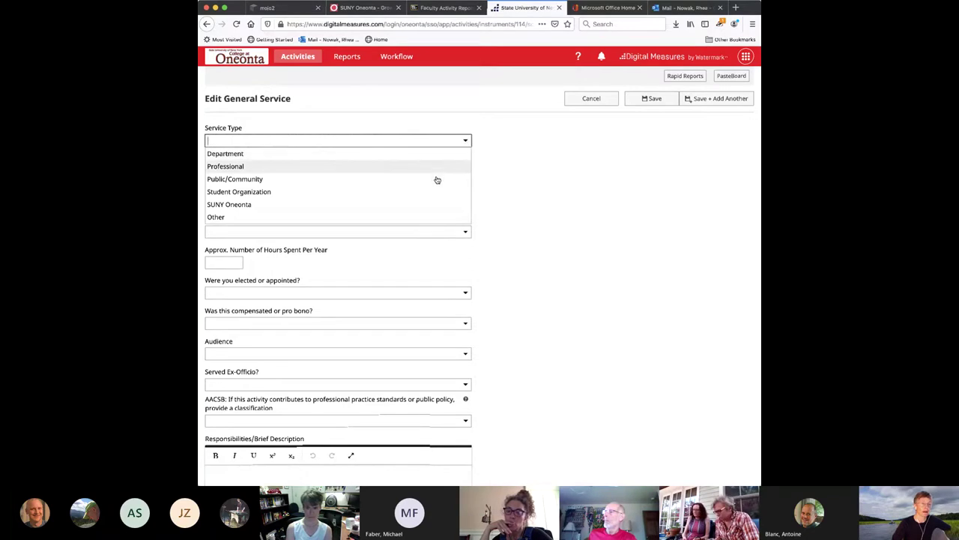
click(626, 197)
click(450, 168)
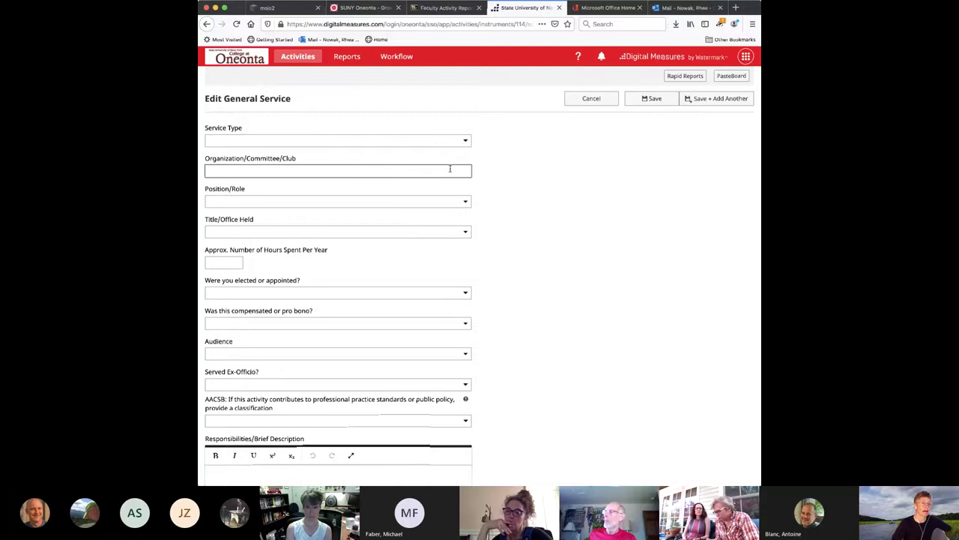
click(466, 202)
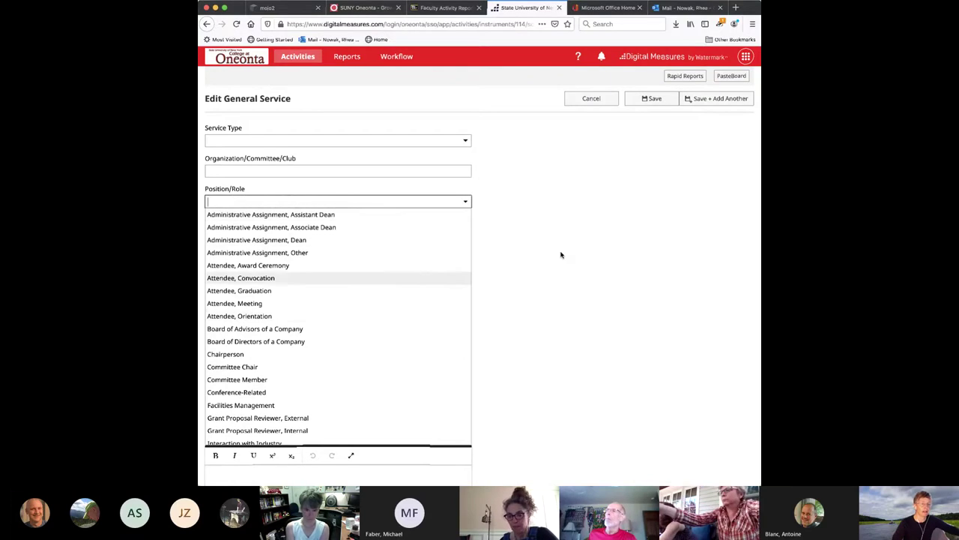
click(590, 242)
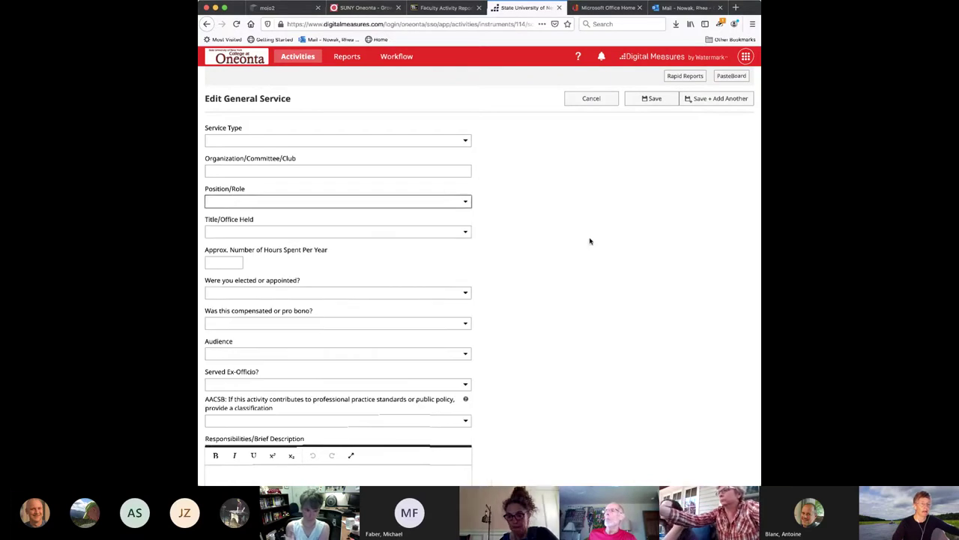
click(465, 233)
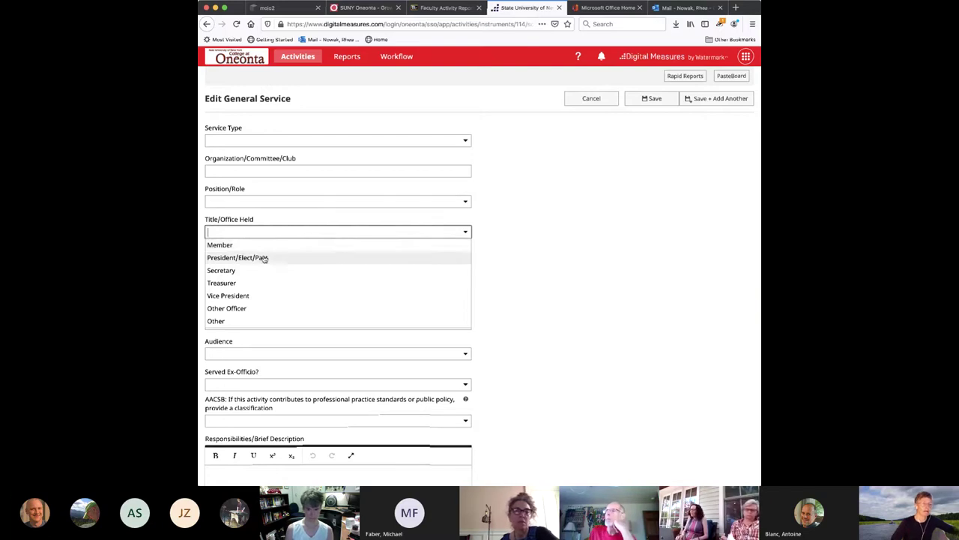
click(598, 220)
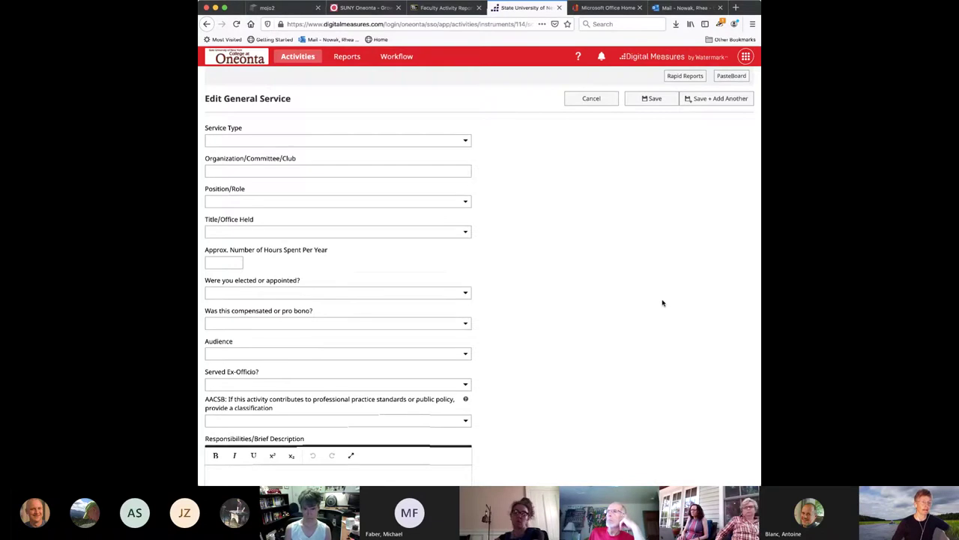
Look over the remaining fields of the new General Service item, cancel it and return to the activities overview
scroll(667, 290, down, 5)
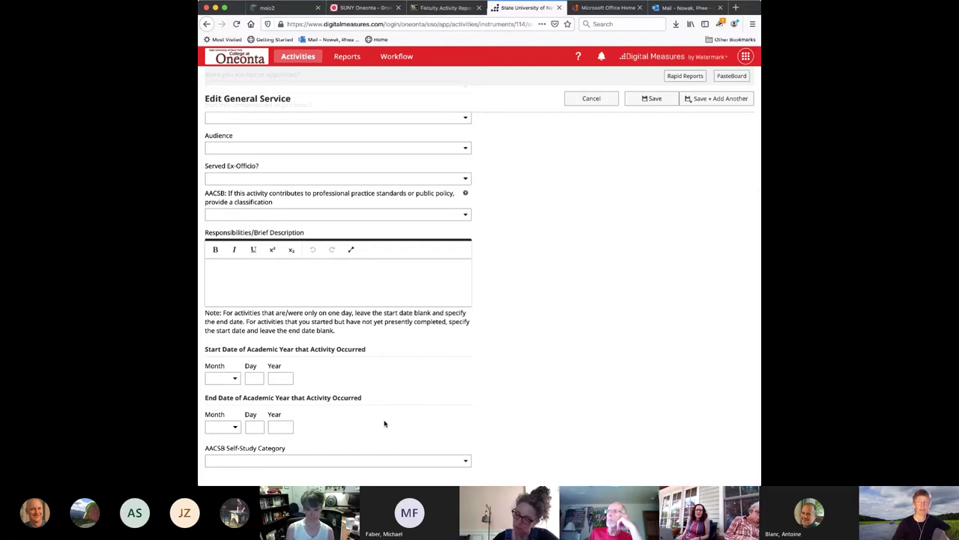
click(593, 99)
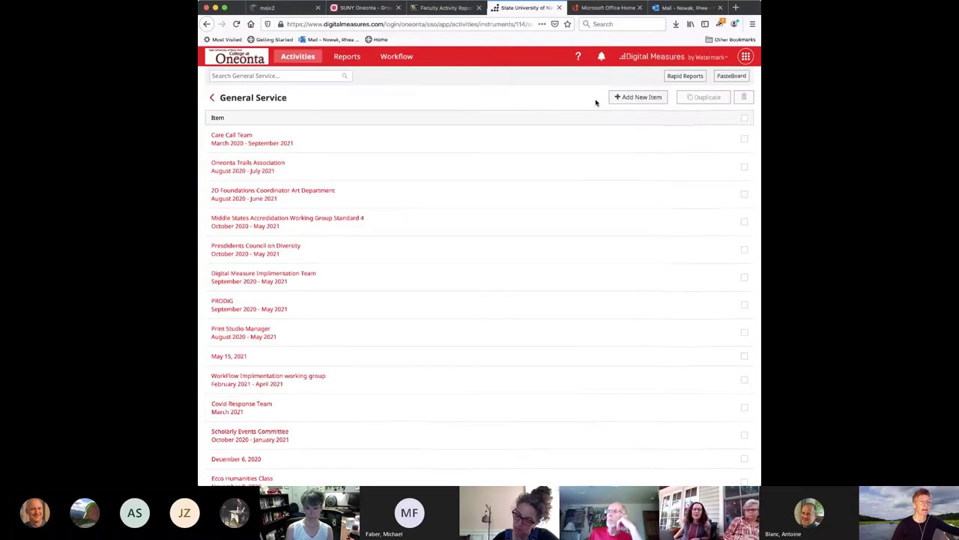
click(213, 97)
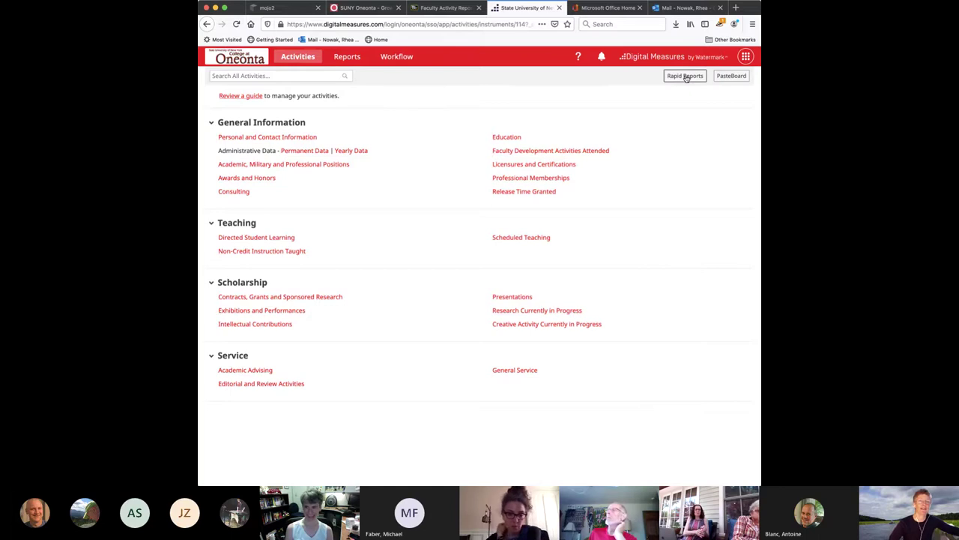
Open the Activity Report in Reports and set its start year to 2020
click(340, 59)
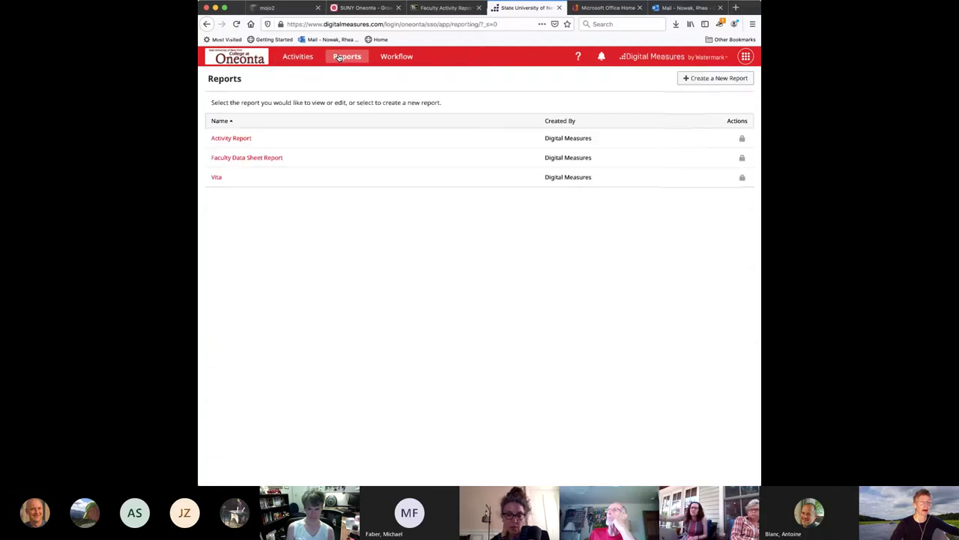
click(236, 141)
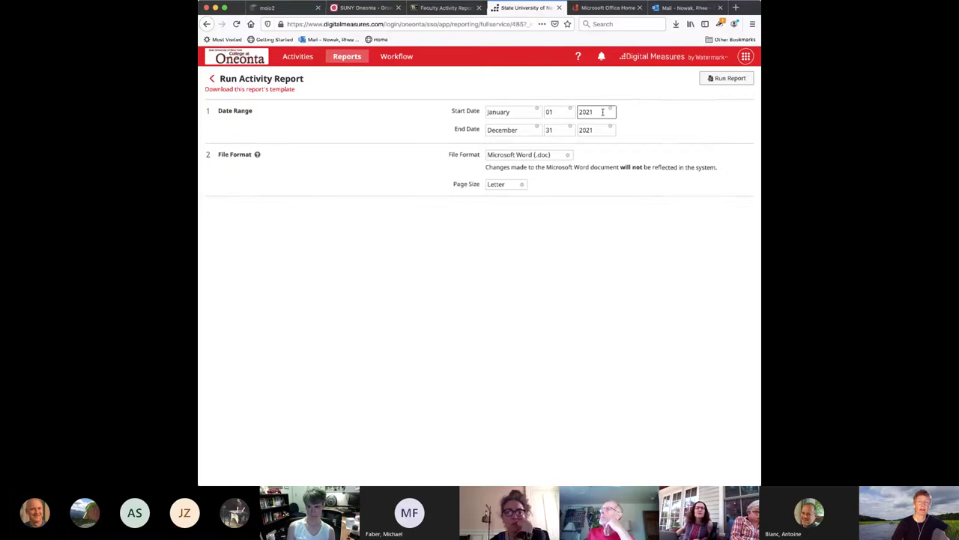
click(613, 111)
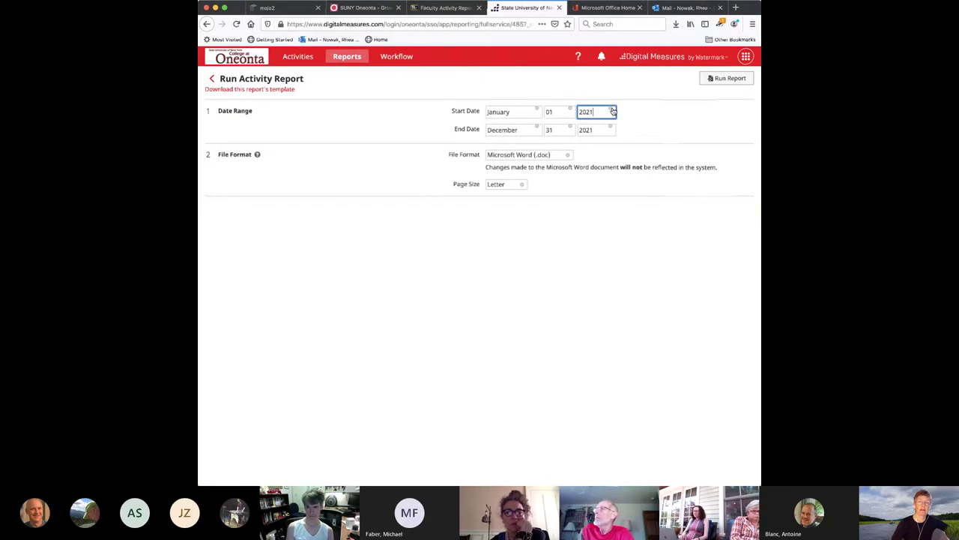
key(BackSpace)
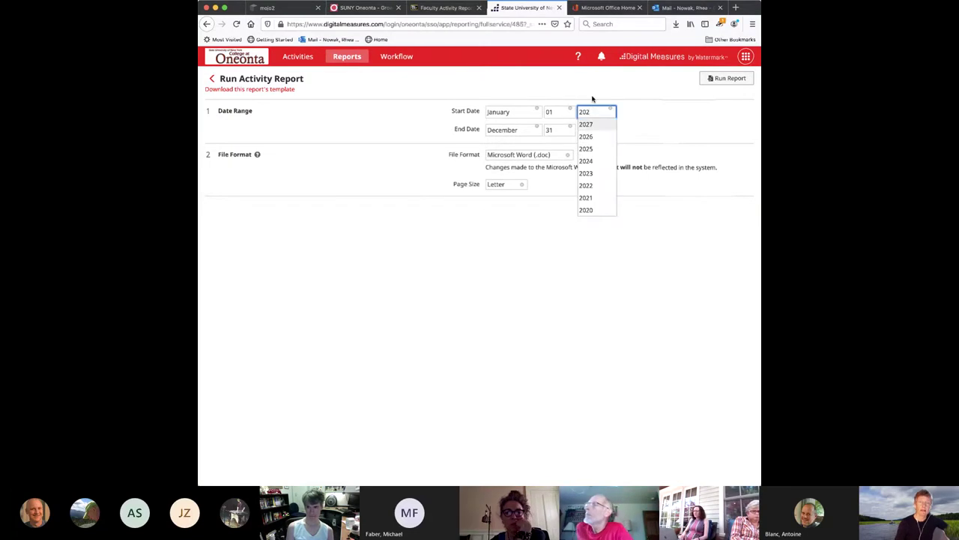
click(588, 210)
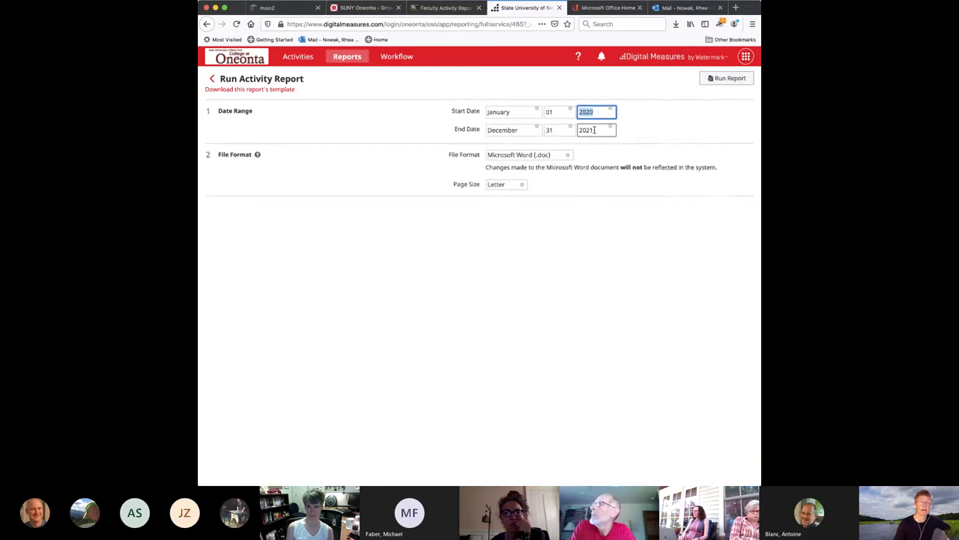
Set the end month to May, keep Microsoft Word (.doc) as the file format and run the Activity Report
click(530, 130)
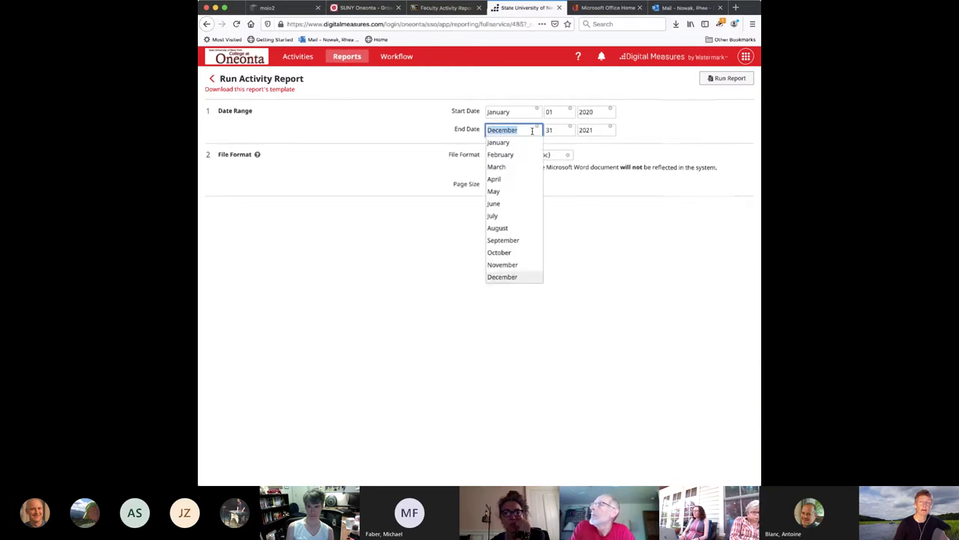
click(508, 192)
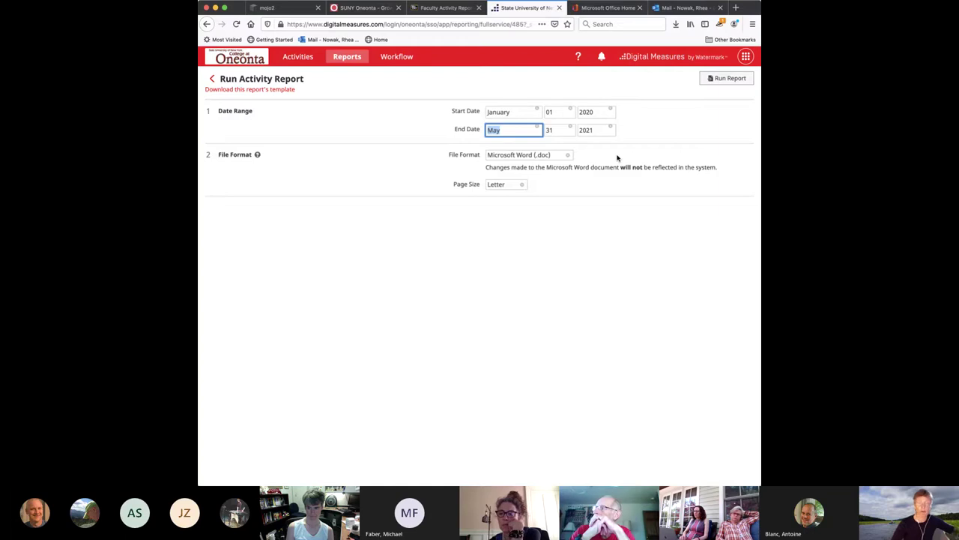
click(569, 156)
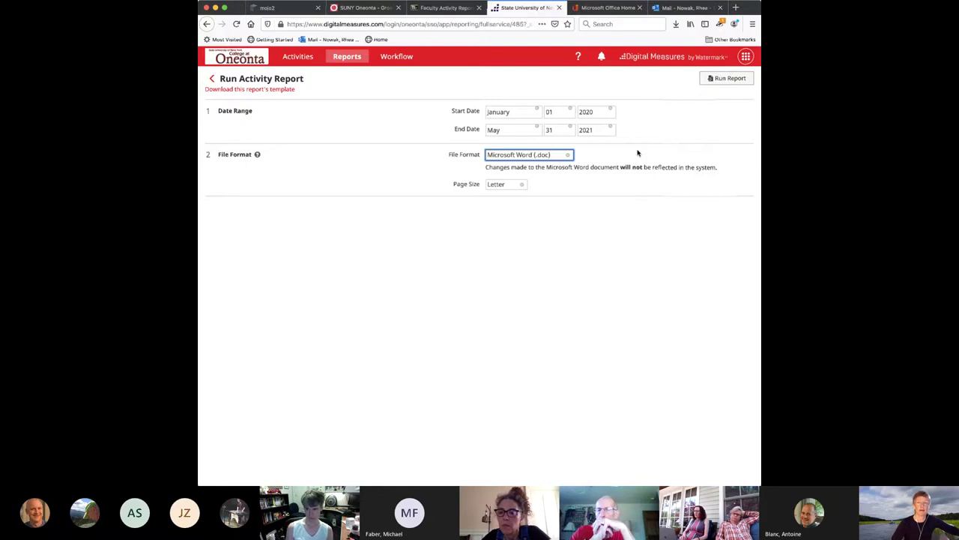
click(729, 79)
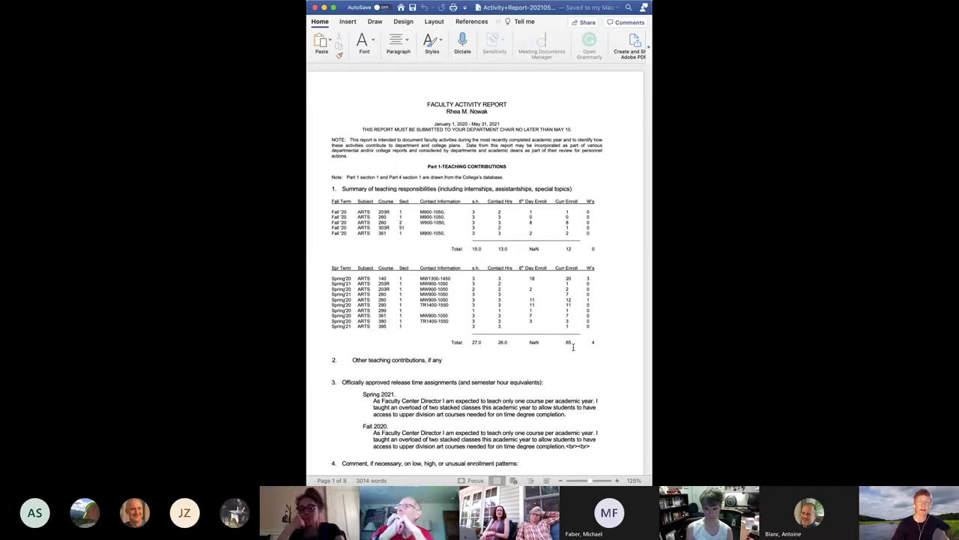
Examine the generated report in Word, from the teaching contributions through publications, exhibitions, presentations and the first professional development activities
scroll(596, 315, down, 1)
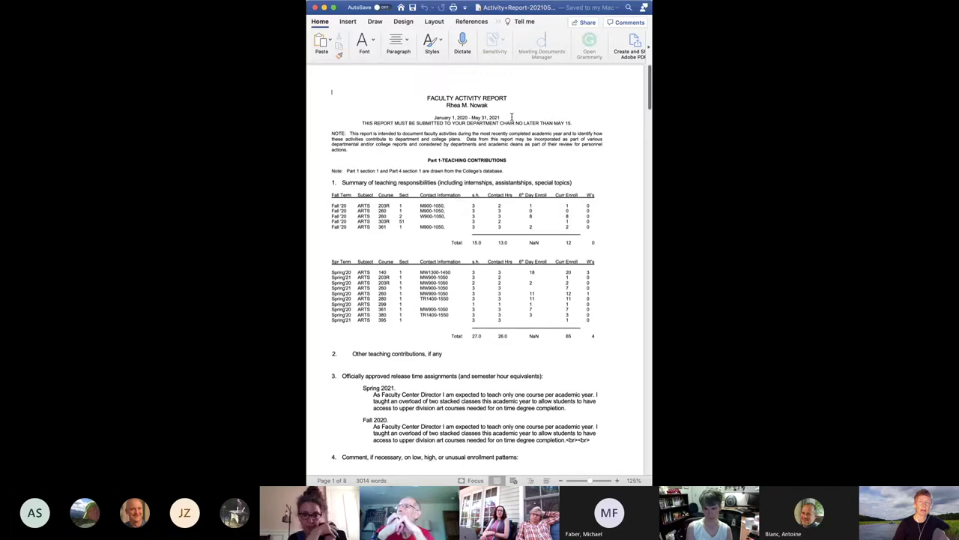
scroll(513, 271, down, 5)
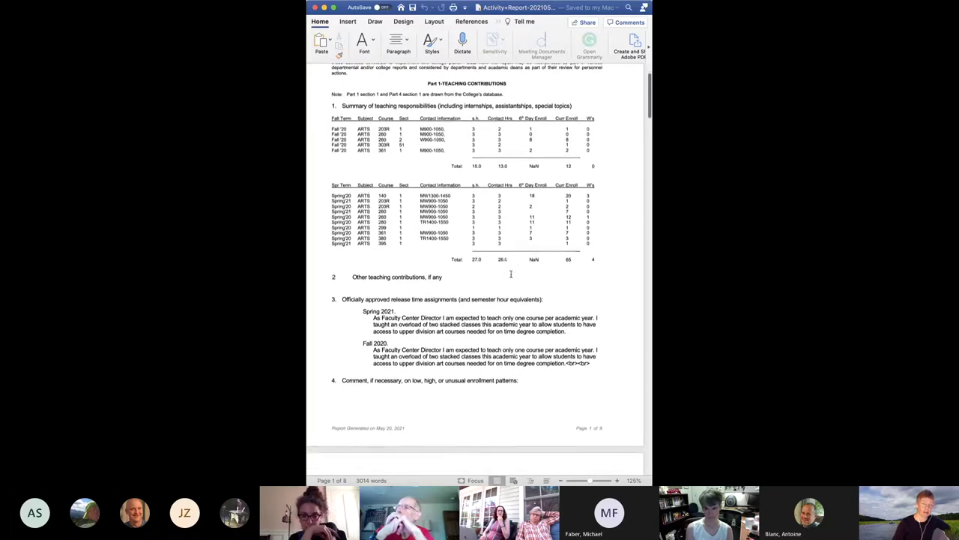
scroll(512, 275, down, 7)
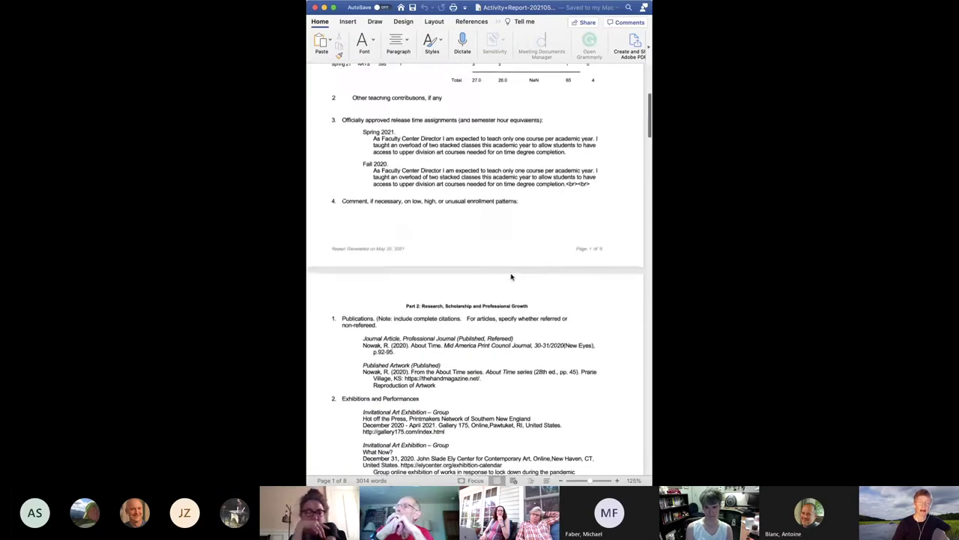
scroll(512, 273, down, 4)
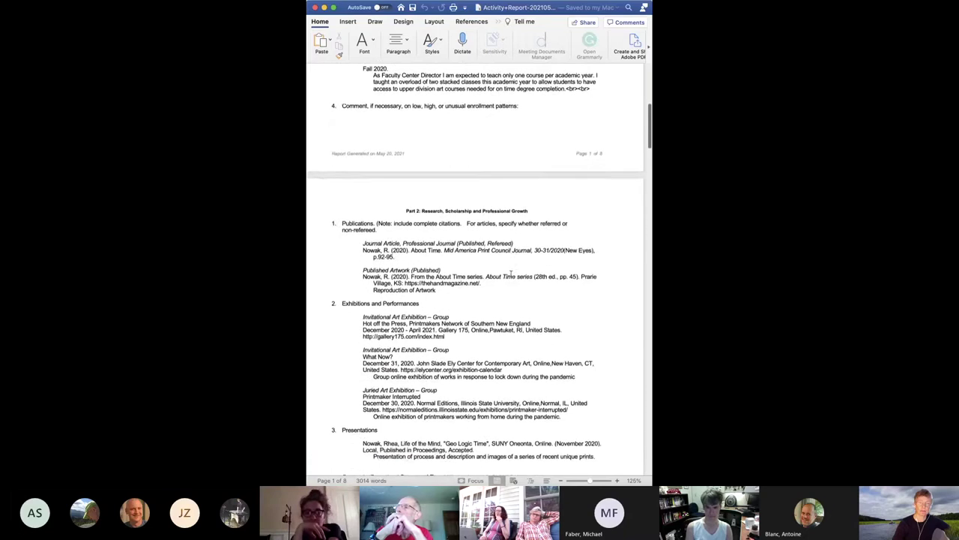
scroll(510, 274, down, 3)
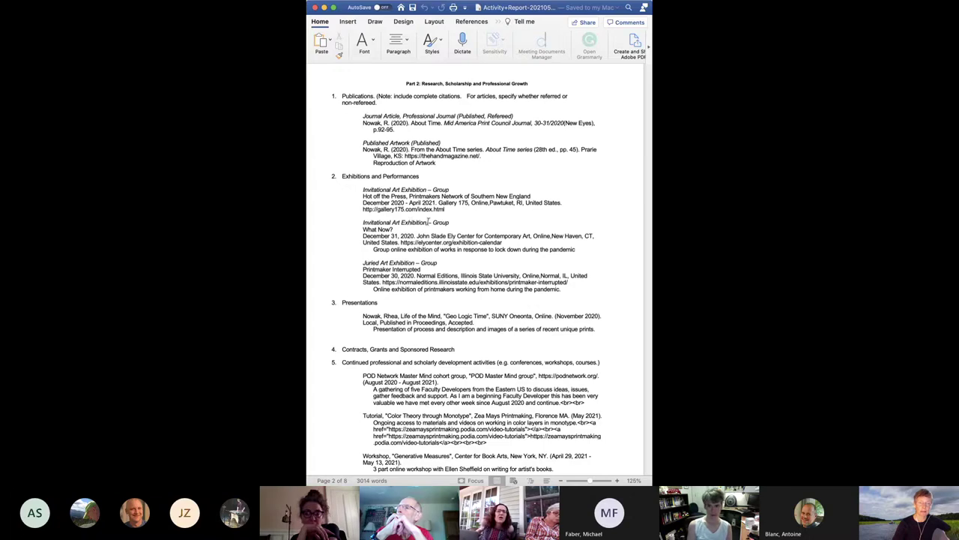
scroll(442, 220, down, 5)
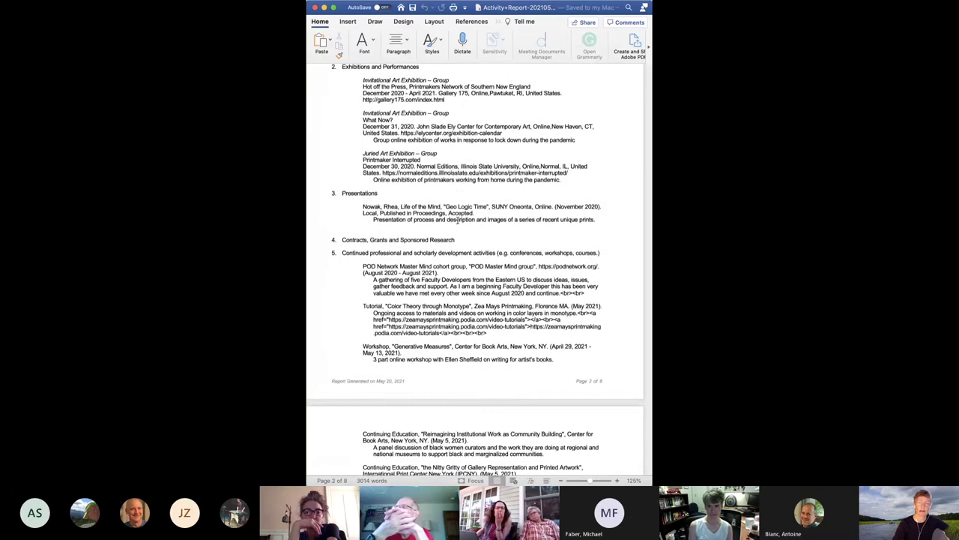
scroll(457, 219, down, 3)
scroll(457, 220, down, 1)
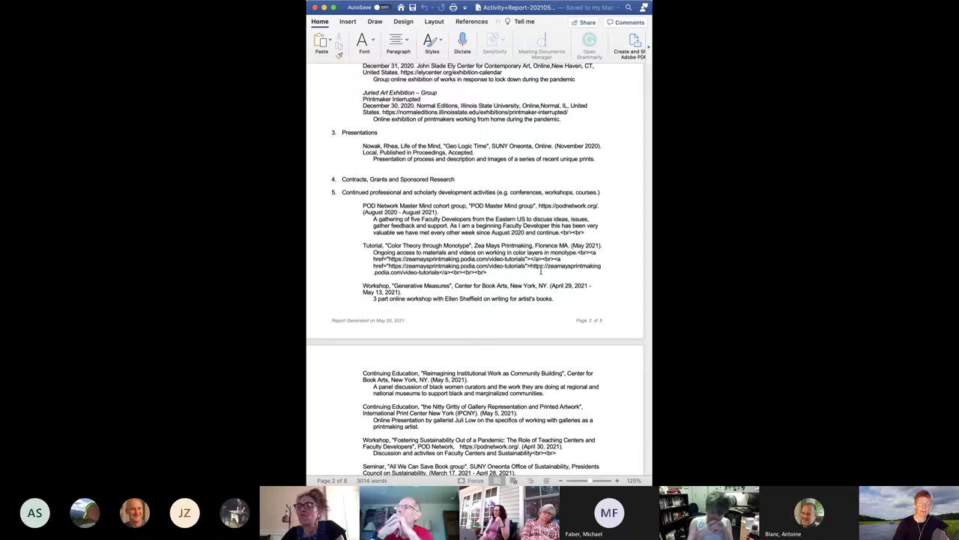
scroll(541, 270, down, 1)
scroll(540, 271, down, 1)
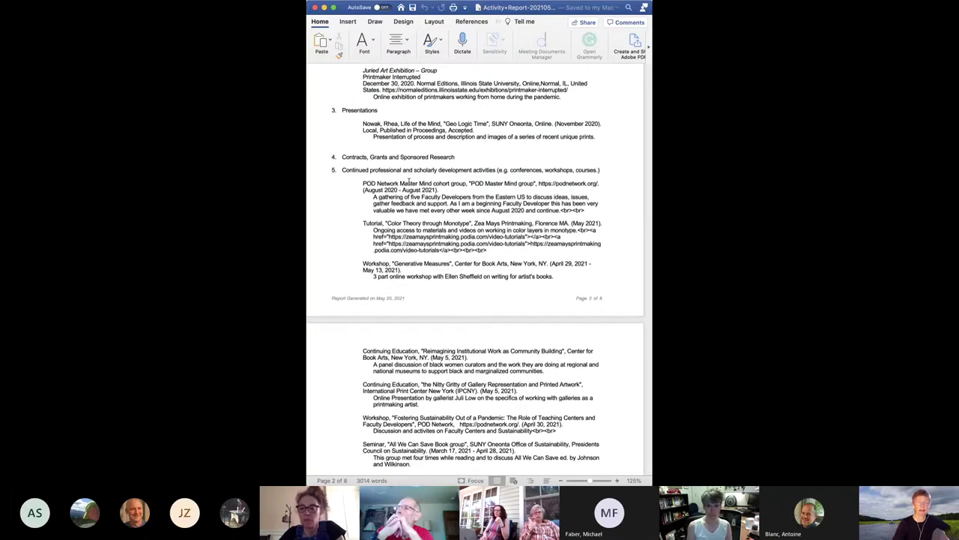
Look through the remaining professional development entries up to page 4 and go back to the beginning of the report
scroll(435, 256, down, 5)
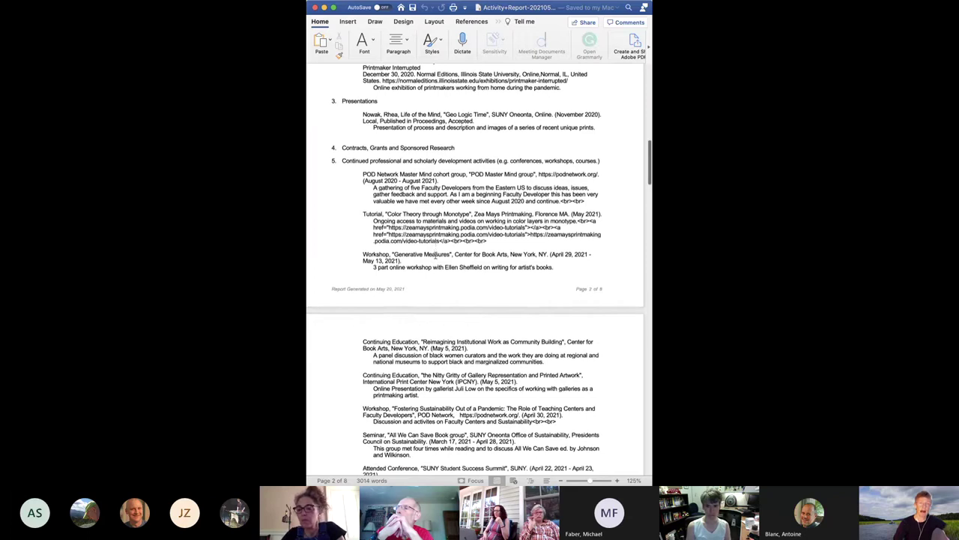
scroll(435, 256, down, 4)
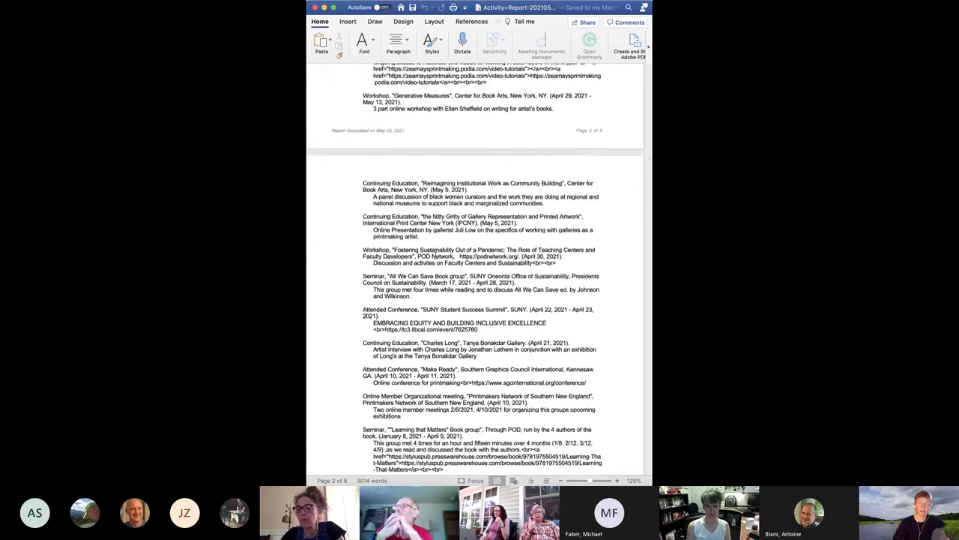
scroll(434, 255, down, 12)
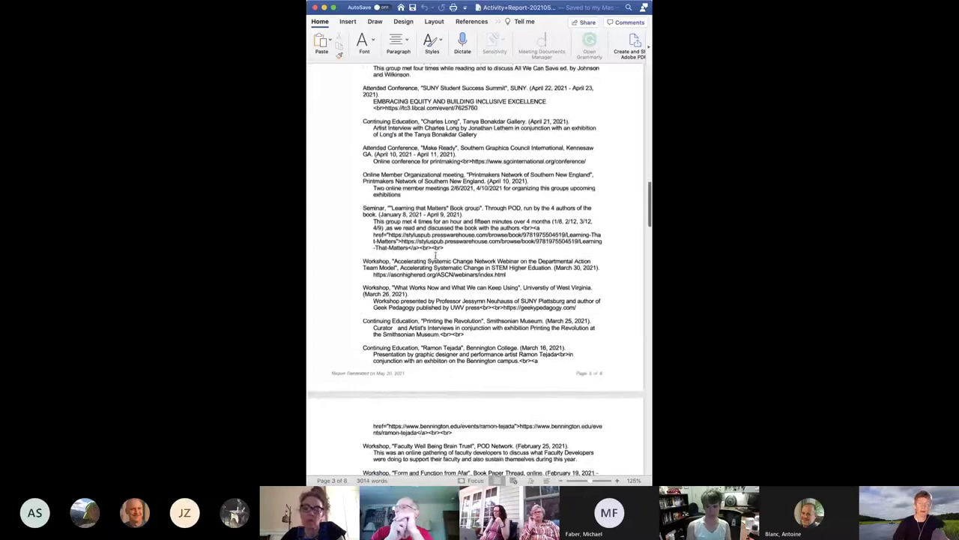
scroll(435, 256, down, 10)
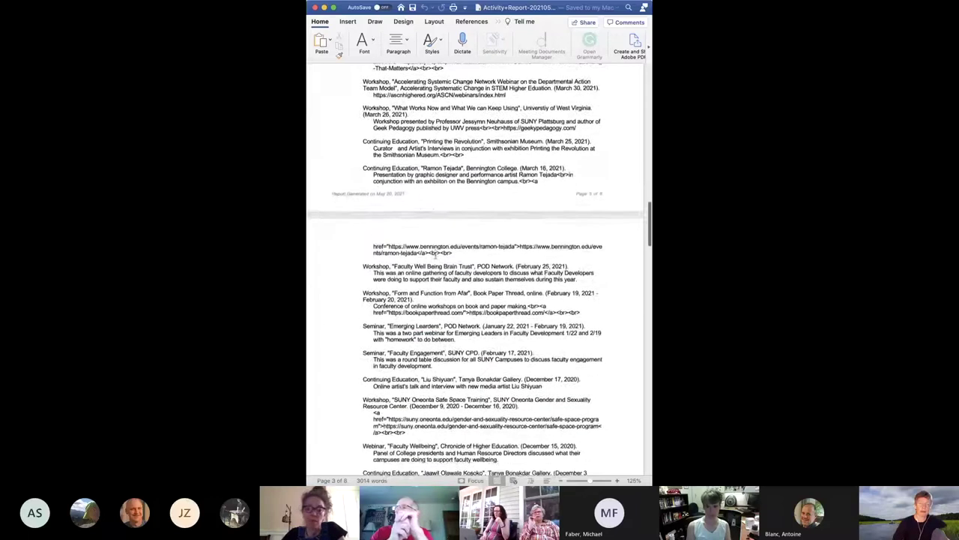
scroll(435, 256, down, 8)
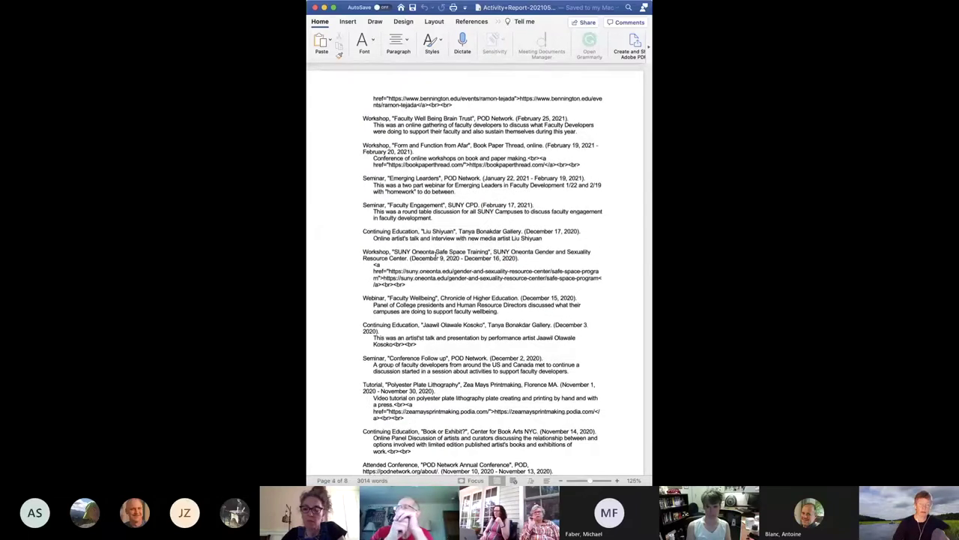
scroll(435, 256, up, 15)
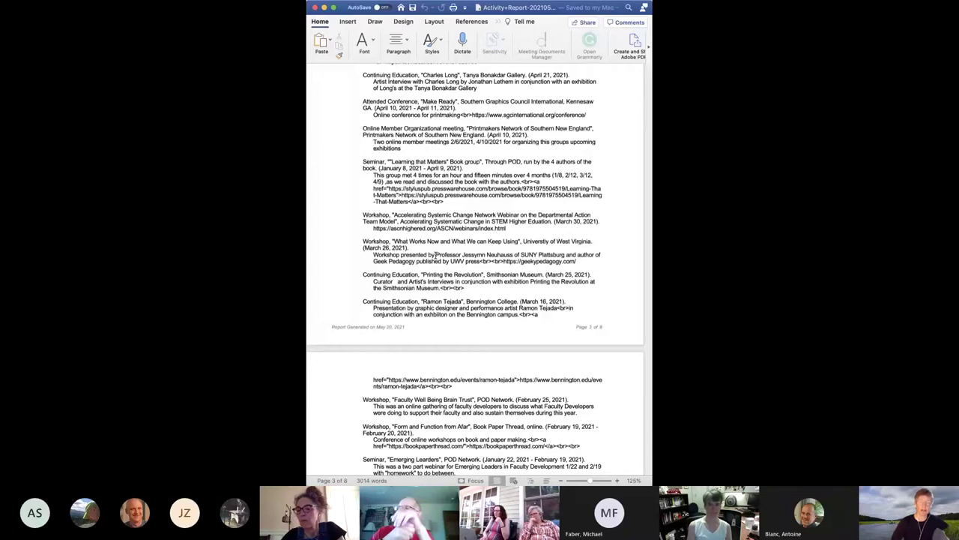
scroll(436, 255, down, 20)
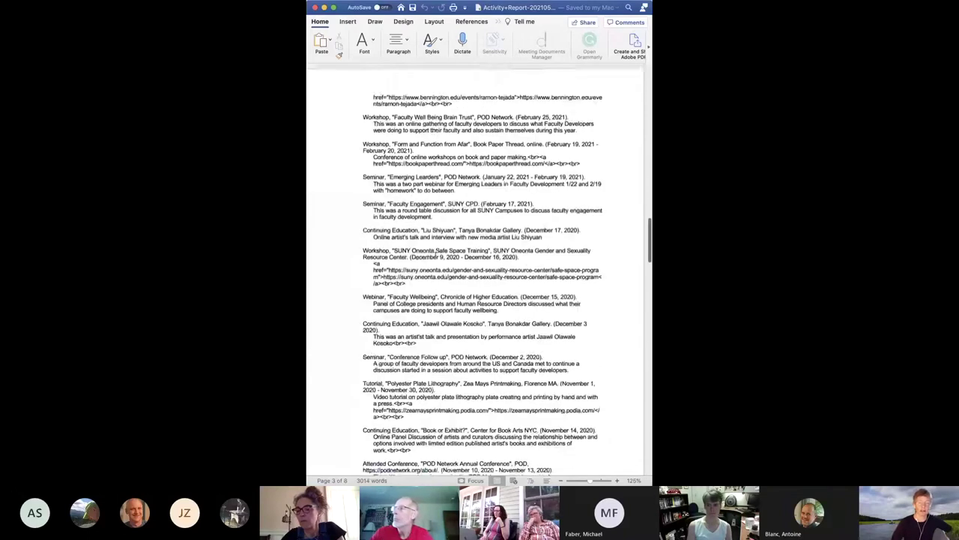
scroll(435, 254, up, 10)
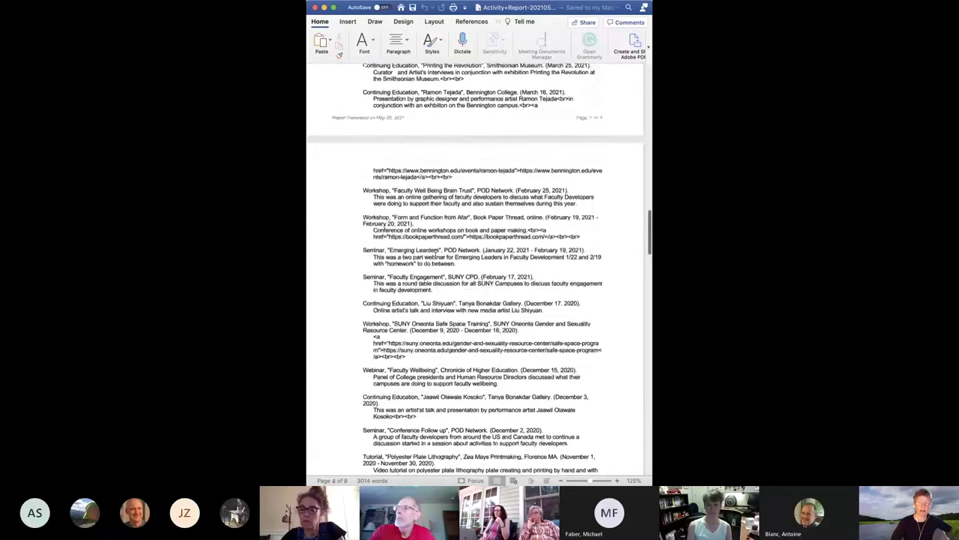
scroll(435, 255, up, 20)
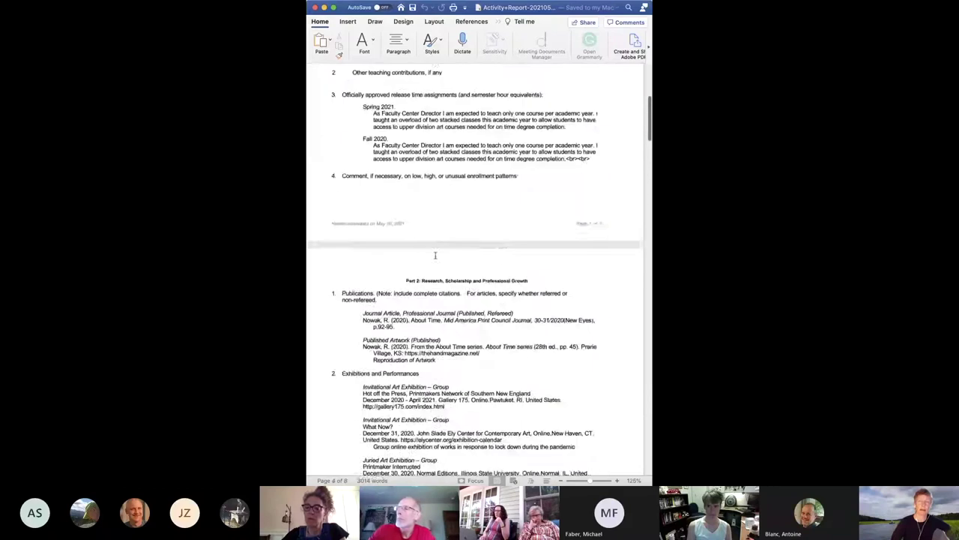
scroll(435, 256, up, 1)
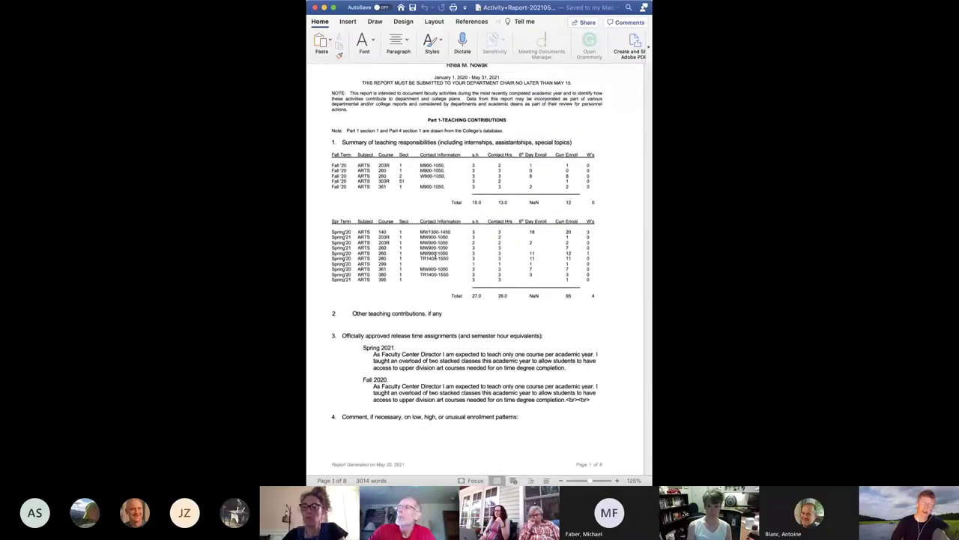
scroll(436, 254, up, 2)
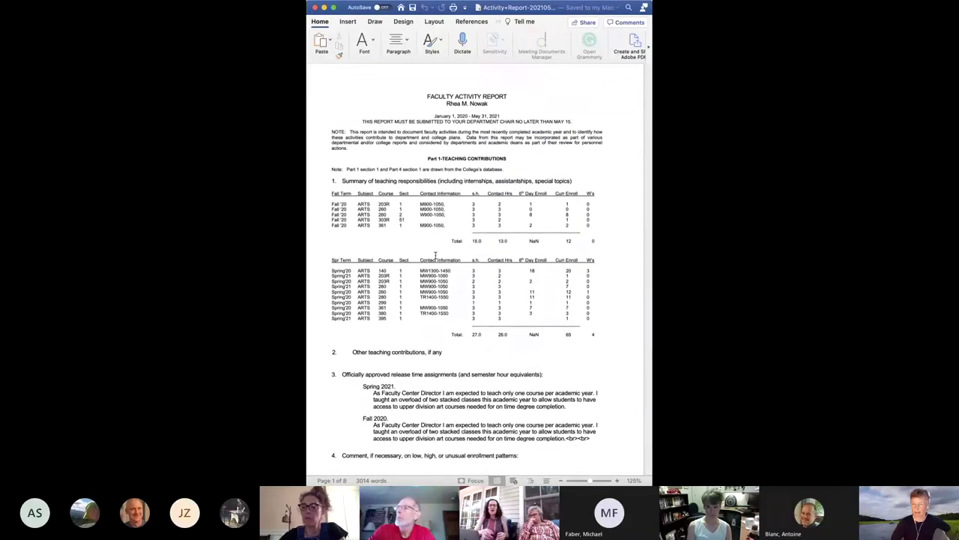